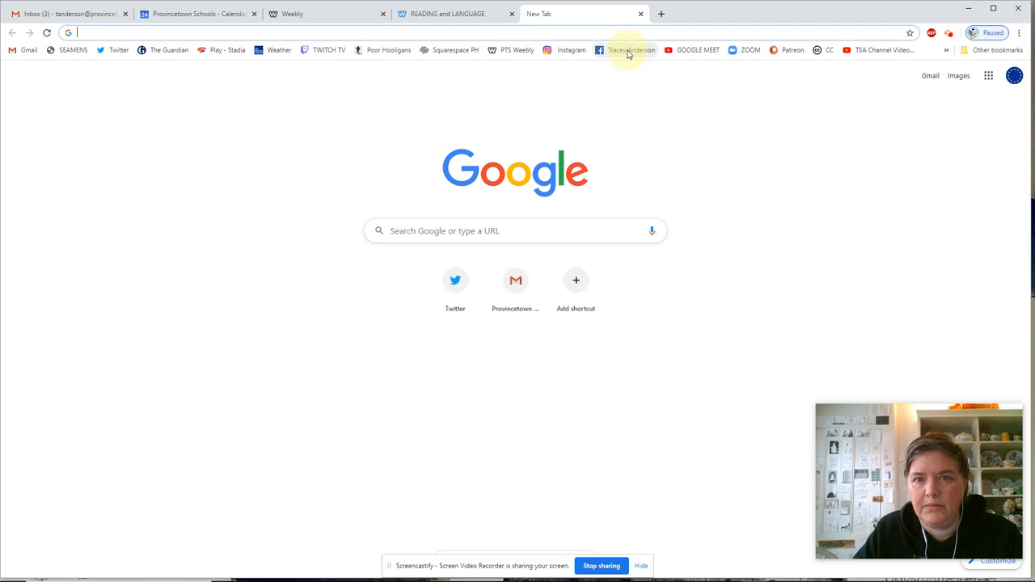
Open the Zoom account's meeting settings and turn on Host video and Participants video.
left_click(749, 50)
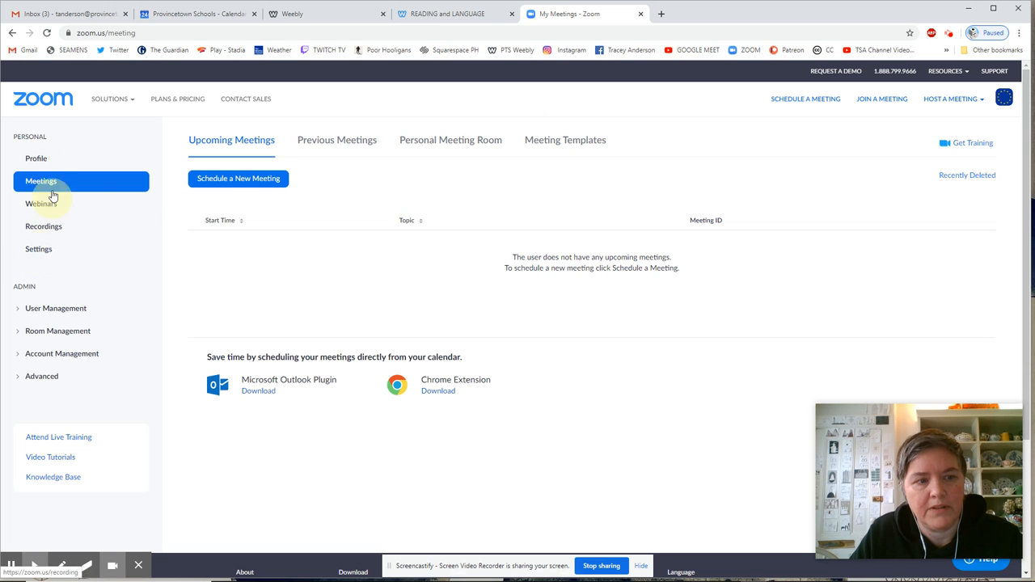
left_click(45, 256)
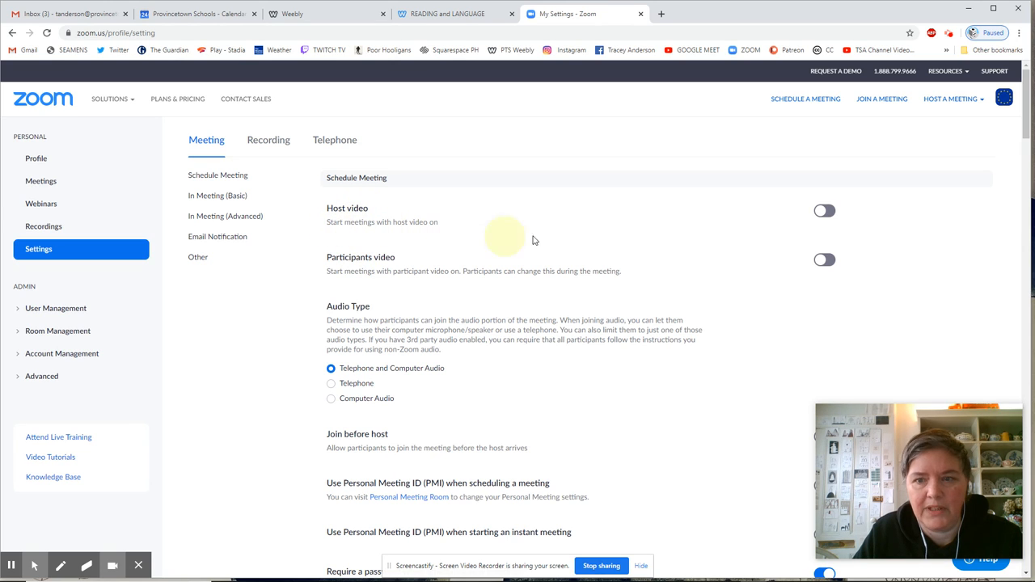
left_click(824, 211)
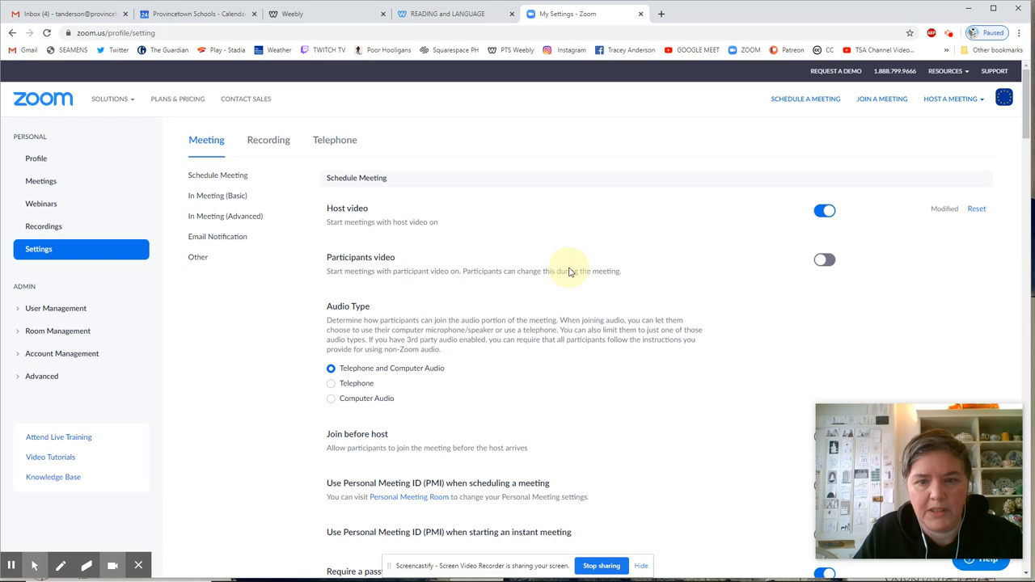
left_click(825, 259)
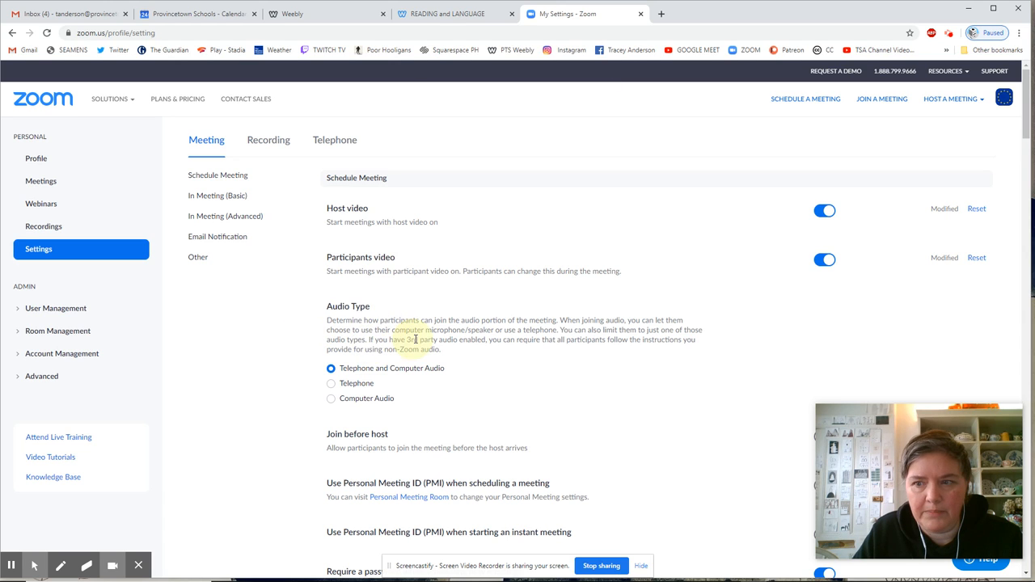
Review the remaining Schedule Meeting options, such as join before host and passwords, and the In Meeting (Basic) options for chat and file transfer.
scroll(437, 340, "down", 1)
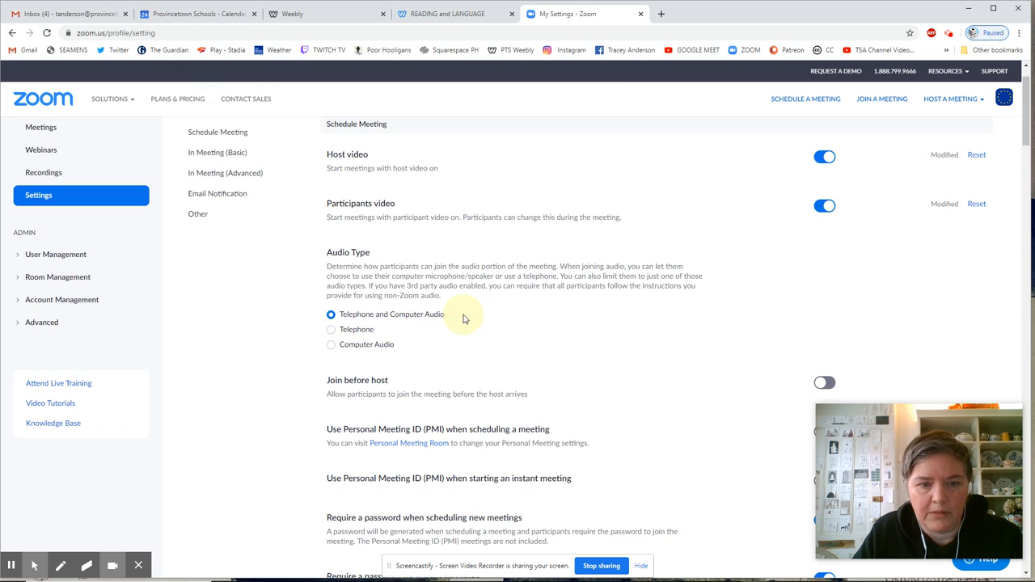
scroll(499, 330, "down", 1)
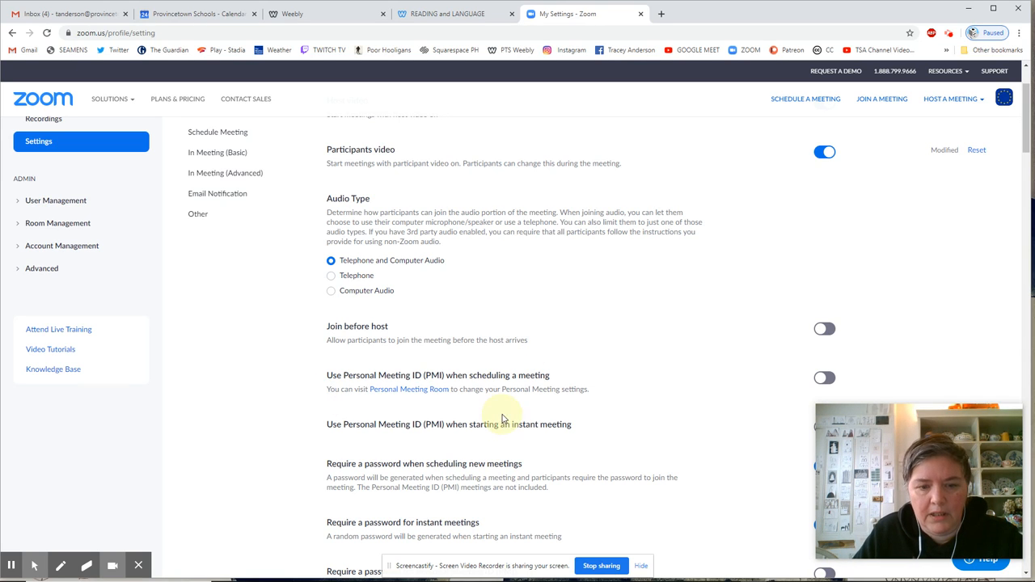
scroll(518, 389, "down", 1)
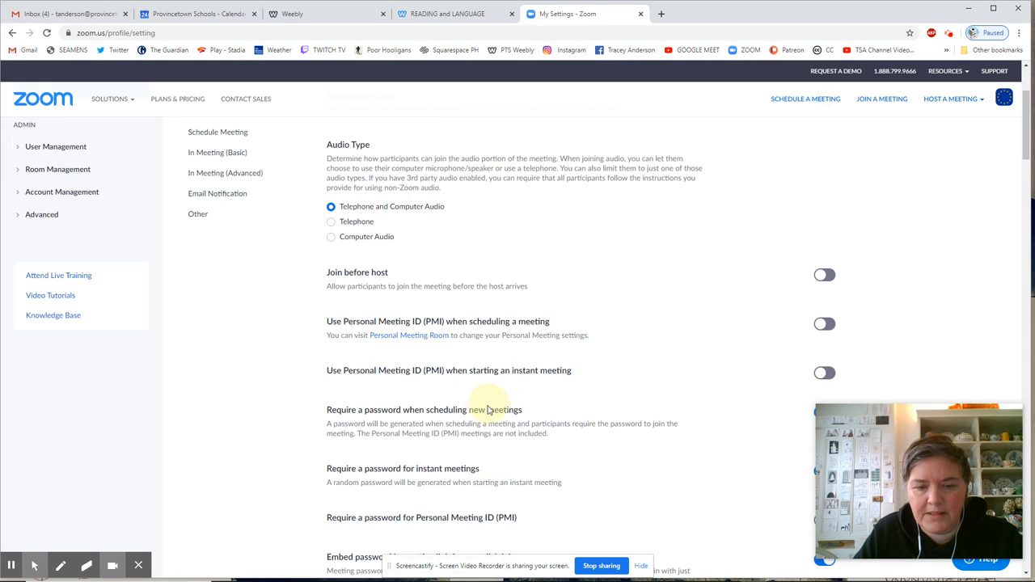
scroll(480, 407, "down", 1)
scroll(449, 458, "down", 2)
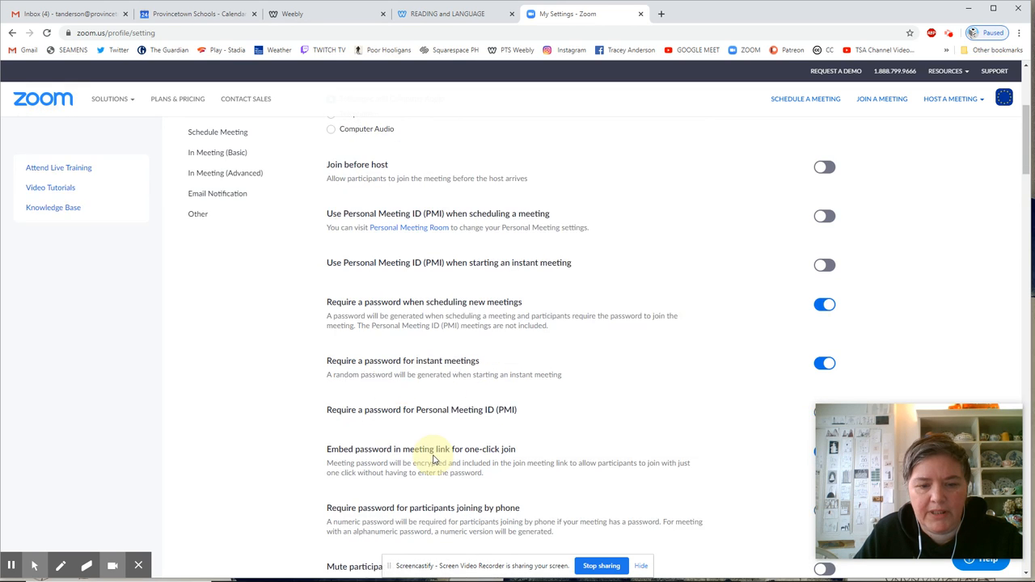
left_click(212, 154)
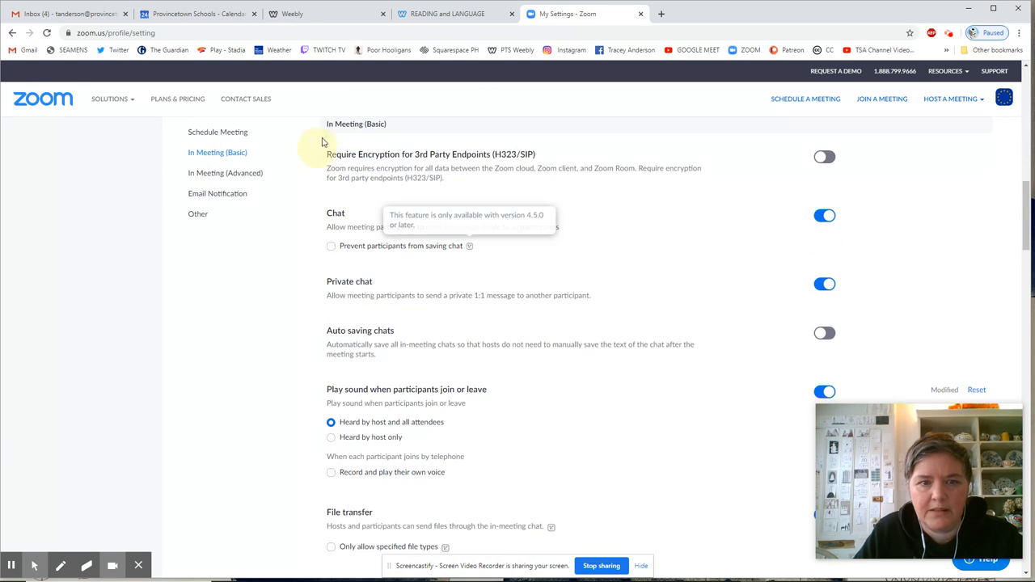
scroll(515, 283, "up", 2)
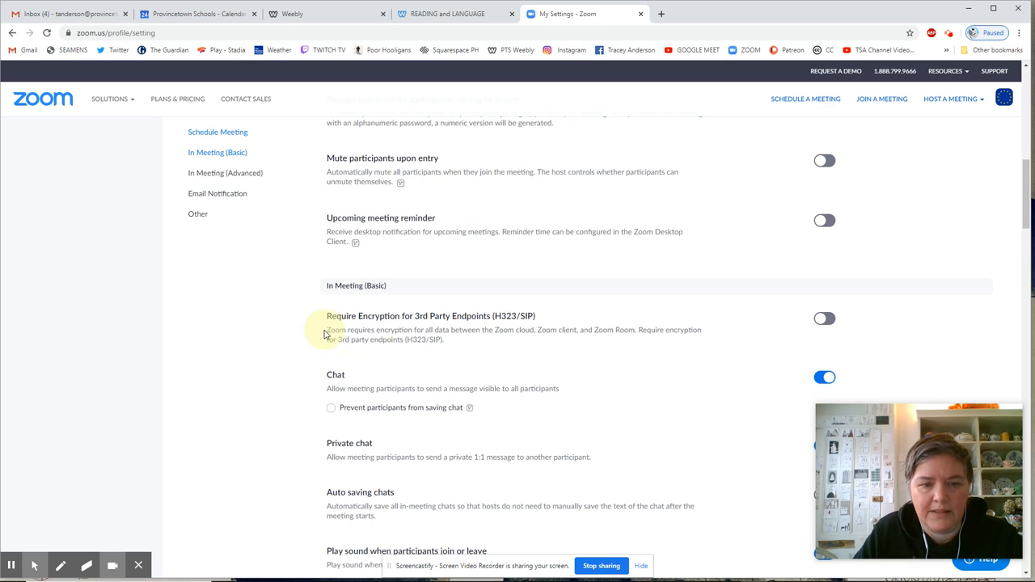
scroll(412, 377, "down", 3)
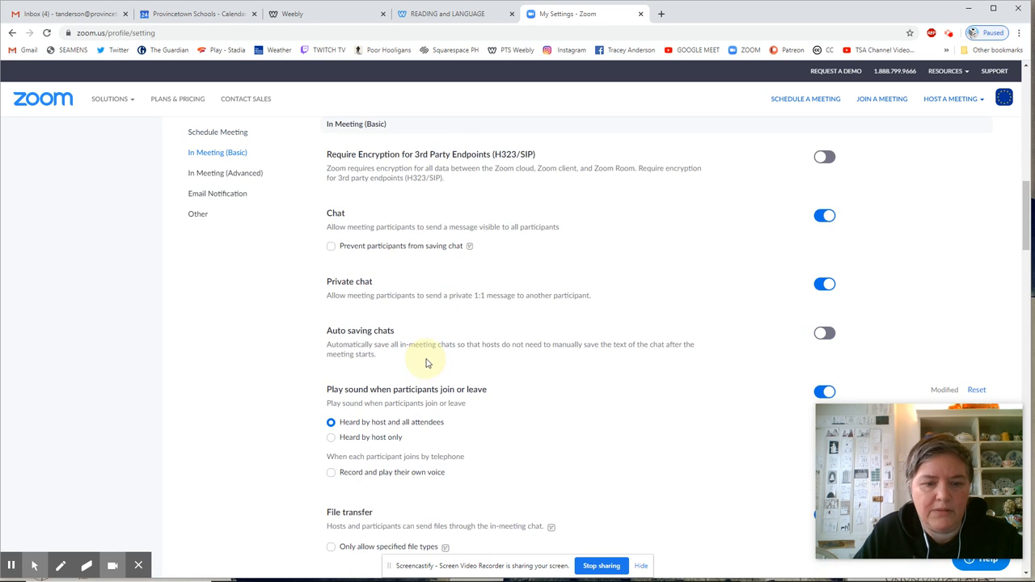
scroll(427, 363, "down", 1)
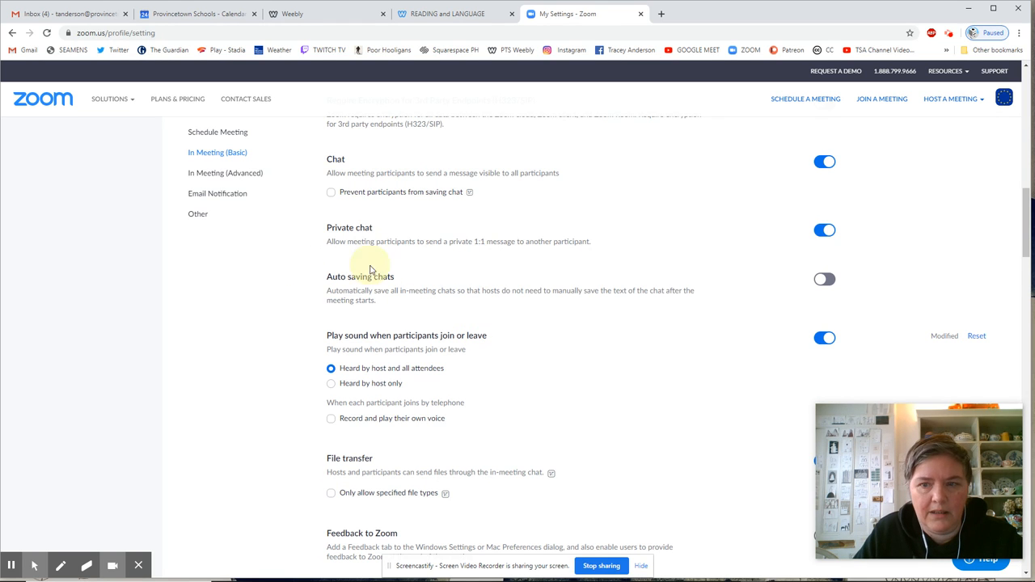
scroll(469, 307, "down", 2)
scroll(463, 307, "down", 4)
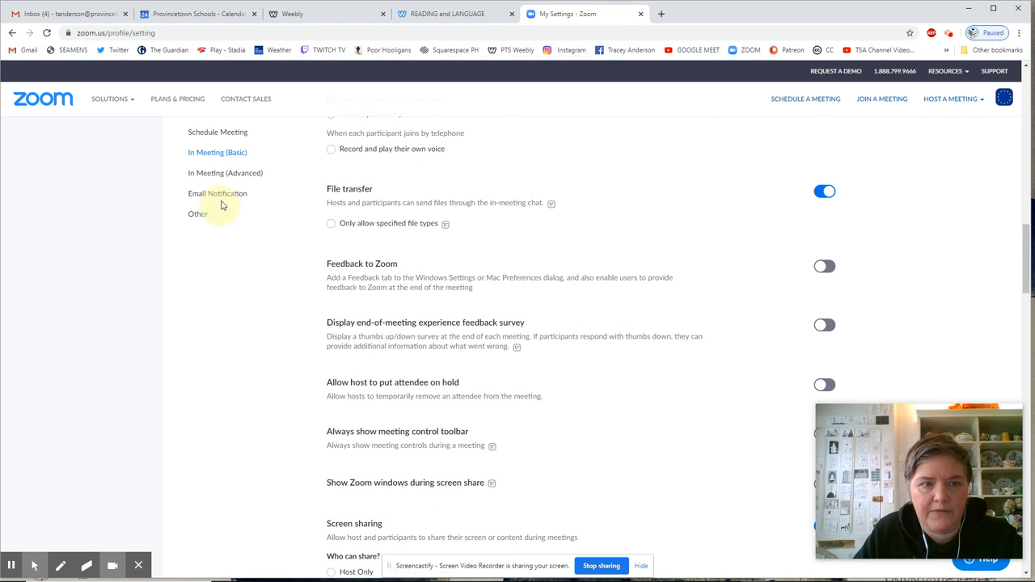
Examine the In Meeting (Advanced) settings, including Breakout room and Closed captioning.
left_click(230, 173)
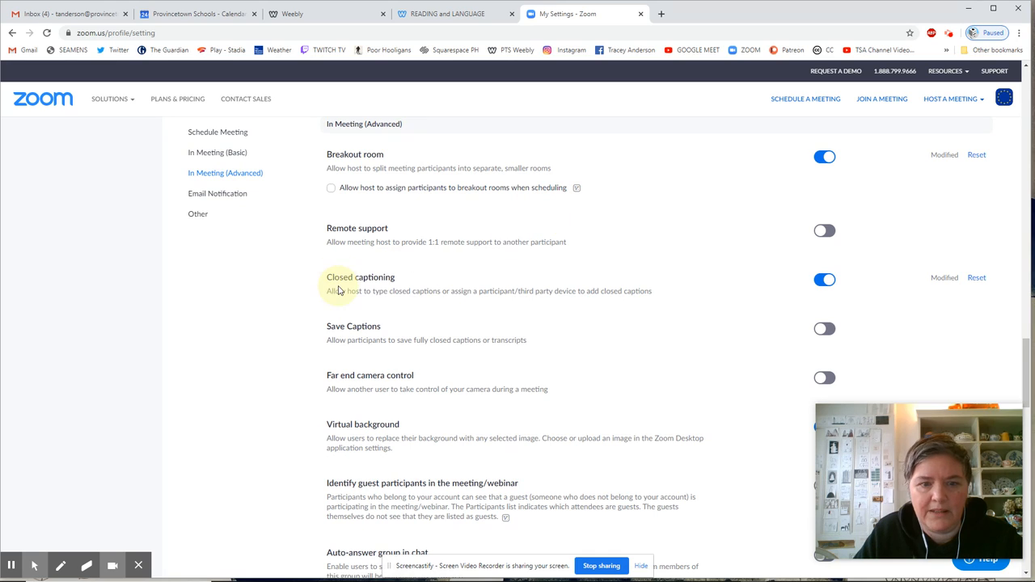
left_click(822, 280)
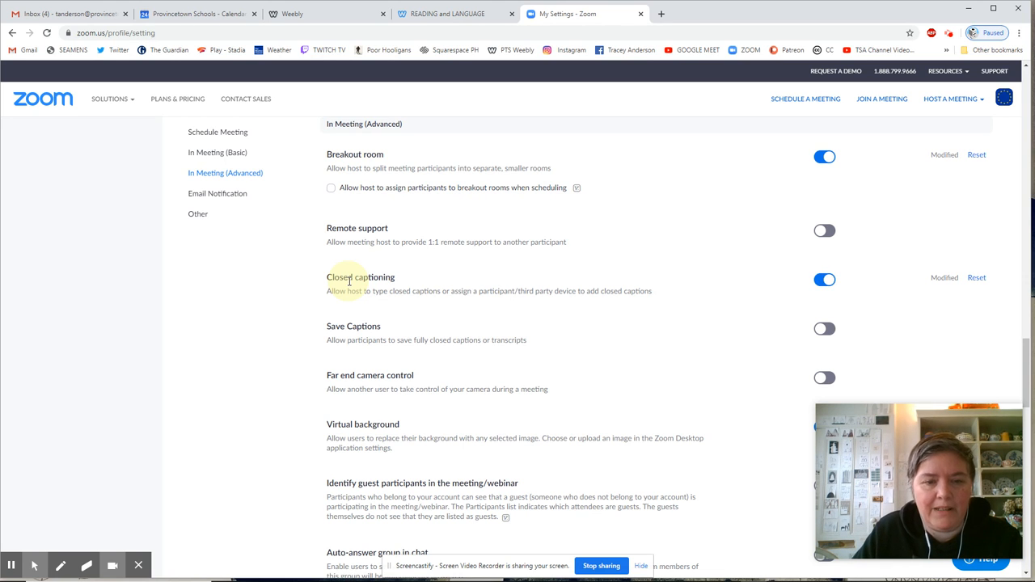
scroll(589, 397, "down", 4)
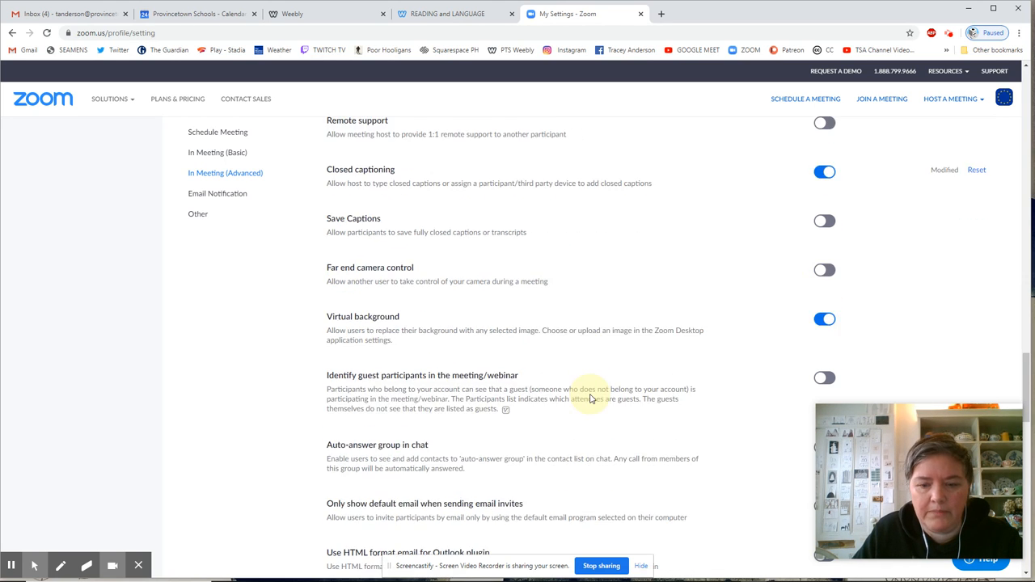
scroll(591, 398, "up", 6)
scroll(591, 398, "up", 15)
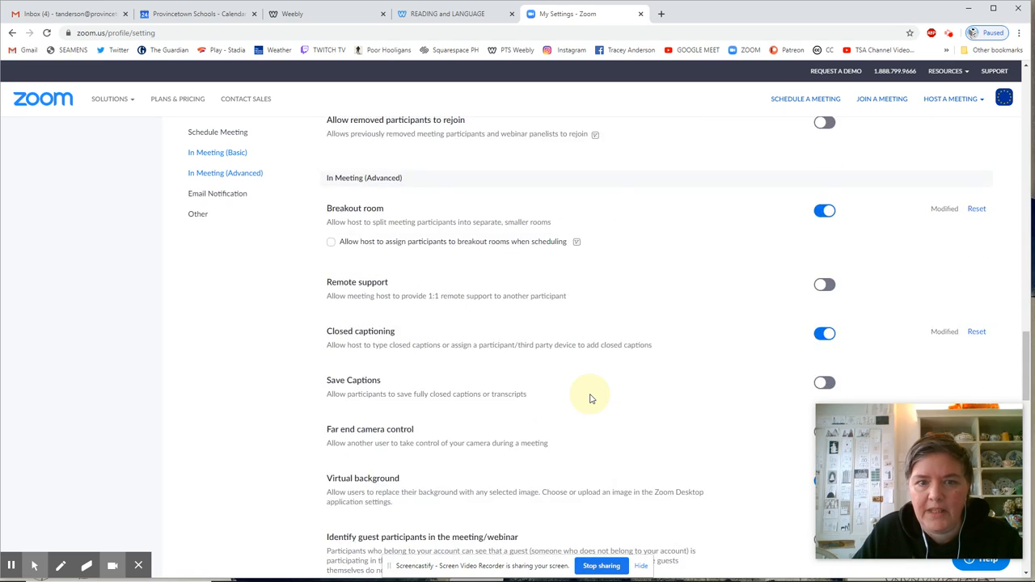
scroll(591, 398, "up", 12)
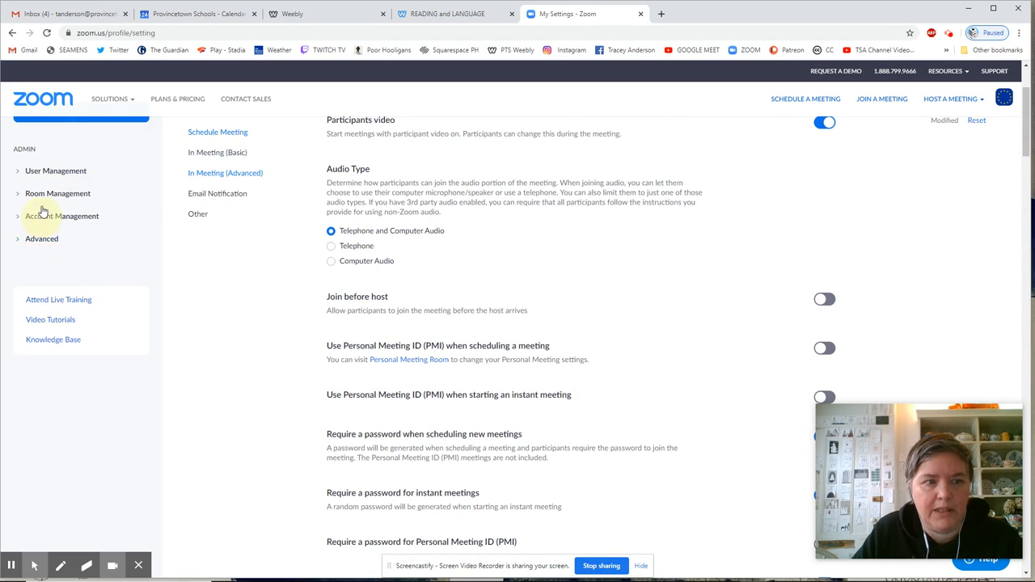
left_click(12, 32)
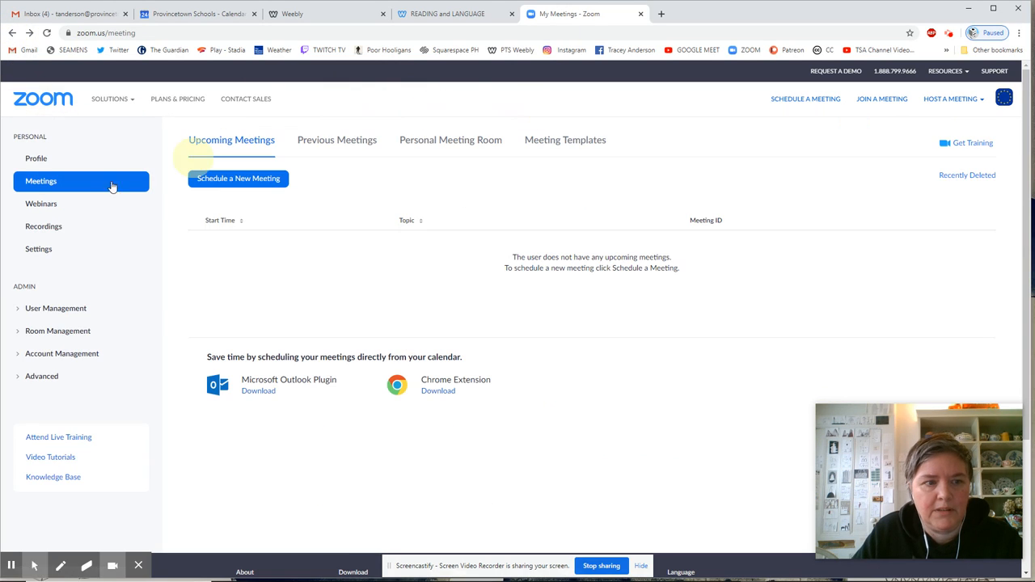
left_click(51, 251)
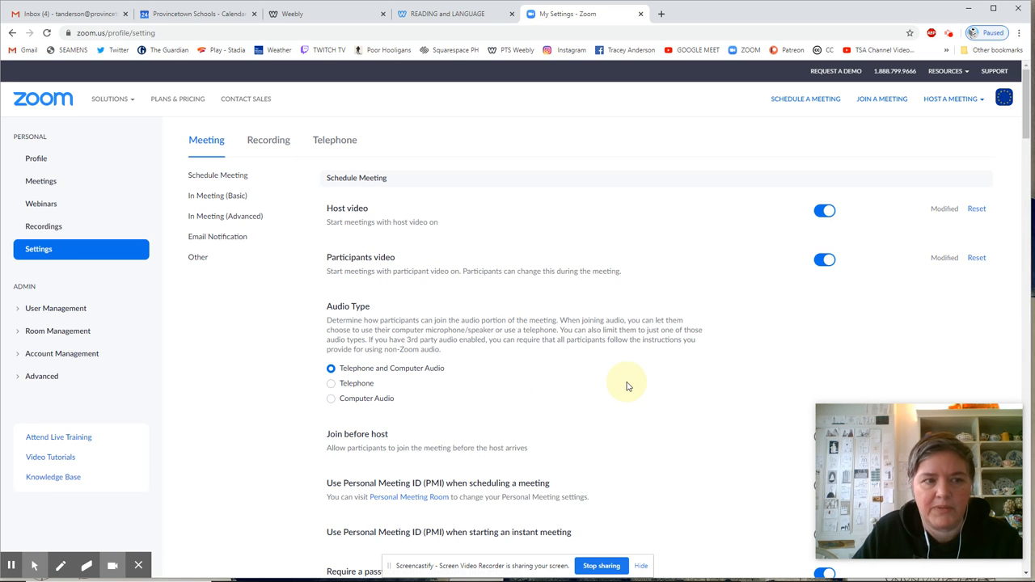
Start scheduling a new meeting with the topic "MYP 3 Online Classroom".
left_click(69, 178)
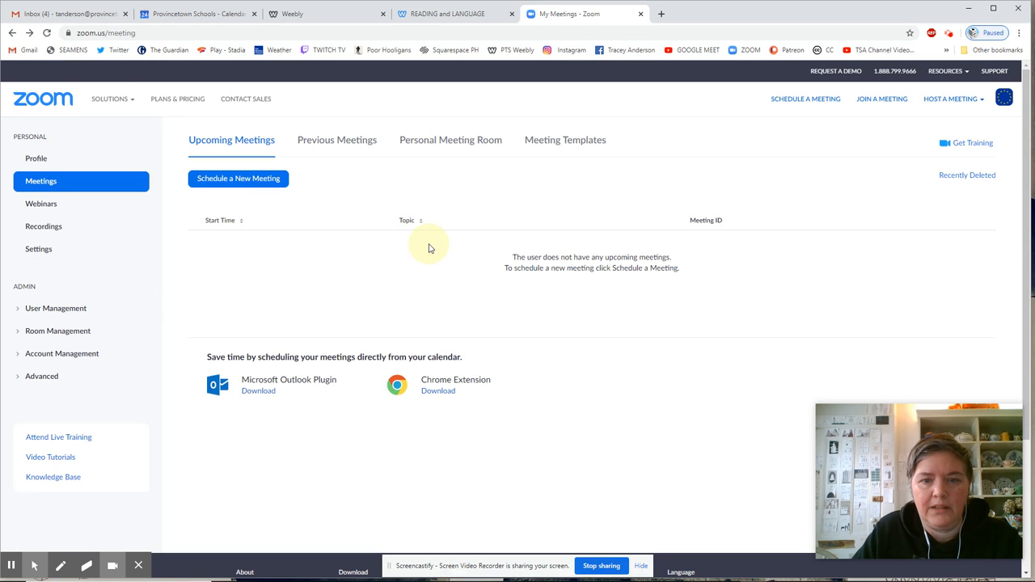
left_click(800, 101)
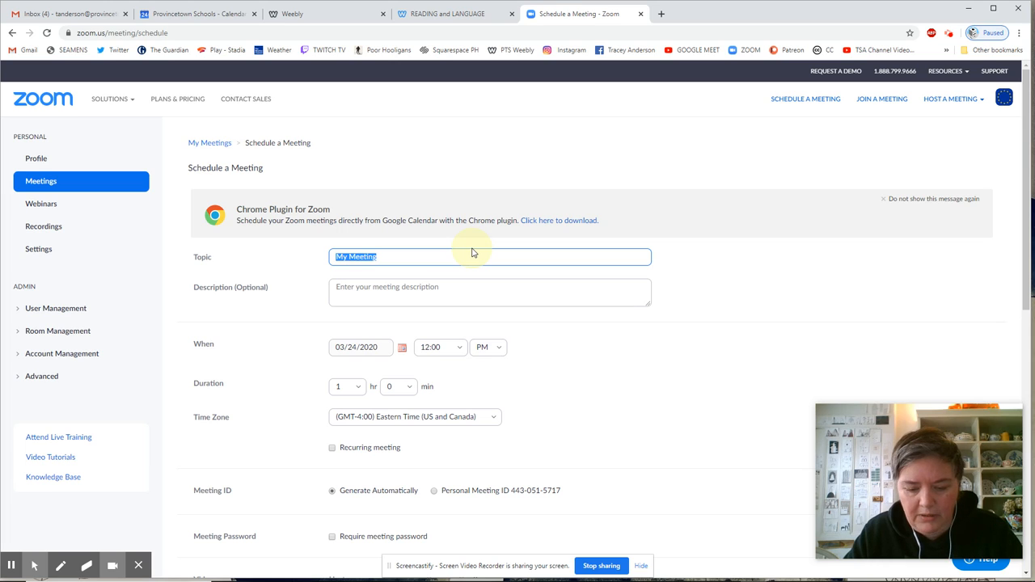
type("MYP 3")
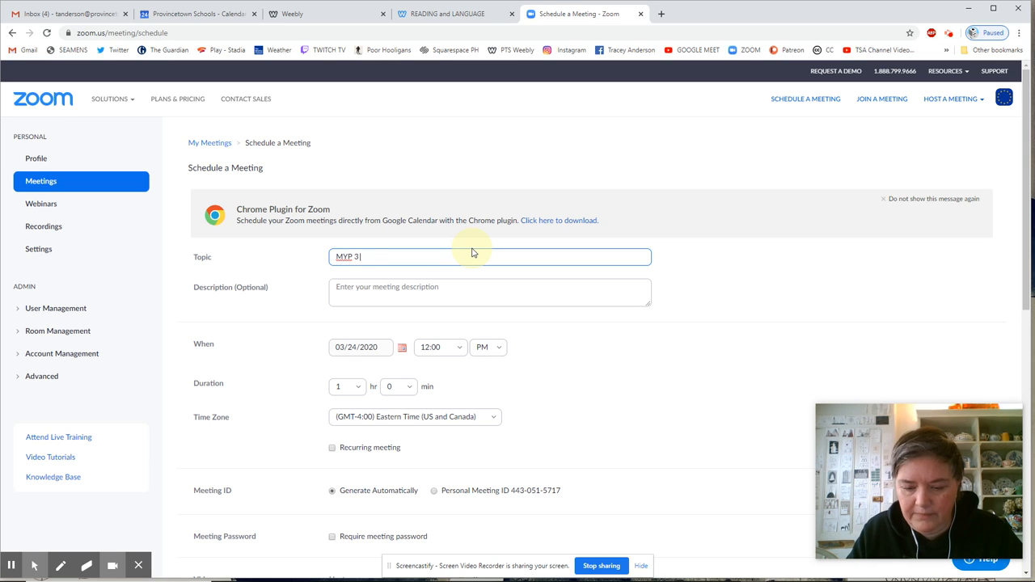
type(" Online Classroom")
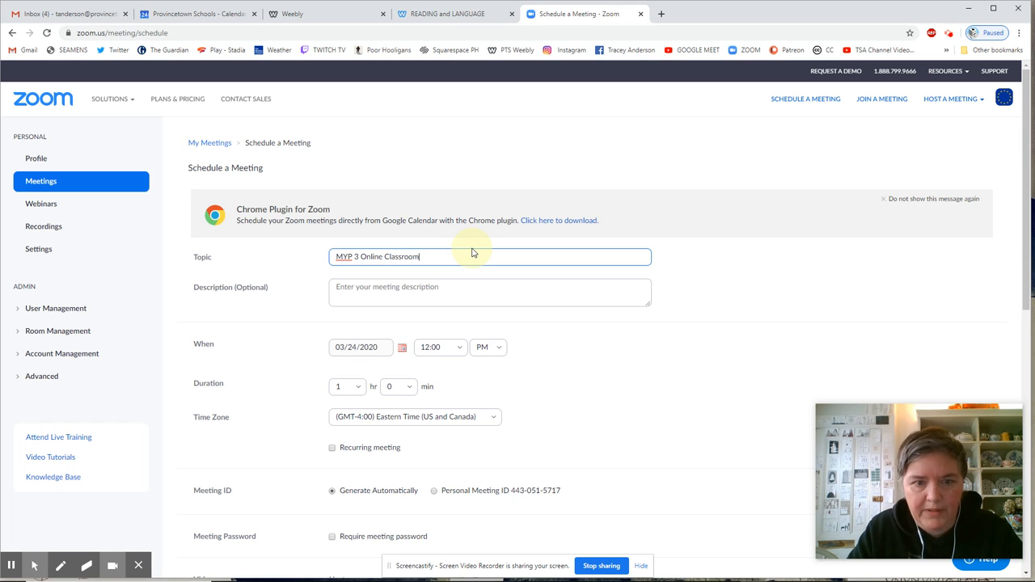
Enter "MYP 3 Online Classroom Provincetown Schools" as the meeting description.
left_click(423, 287)
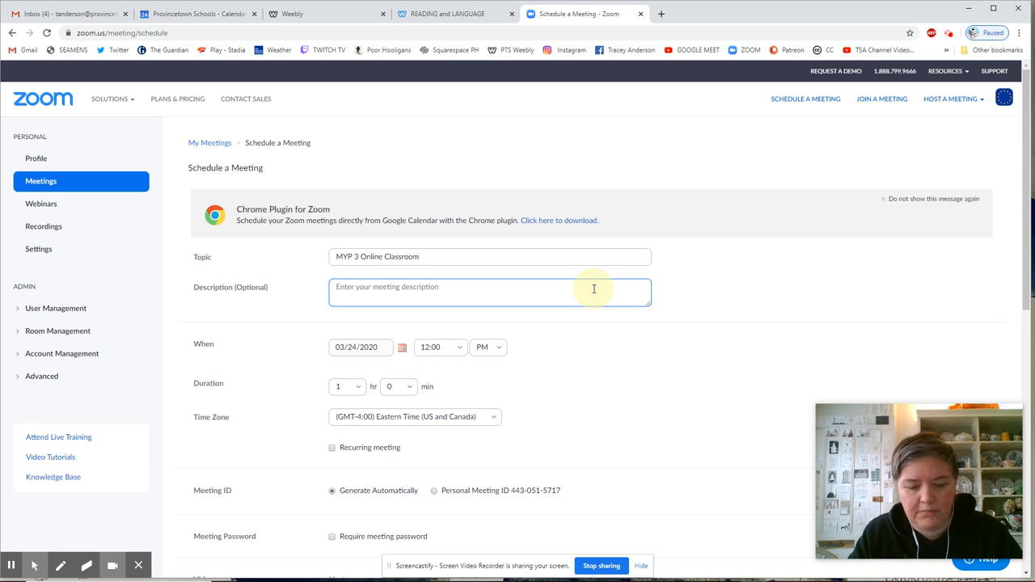
type("MYP 3")
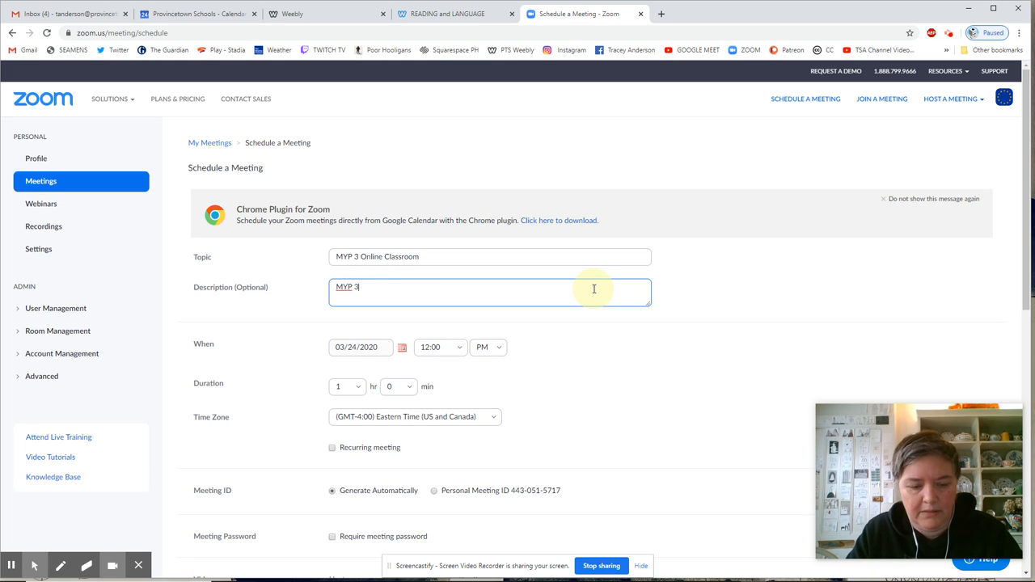
type(" Classroo")
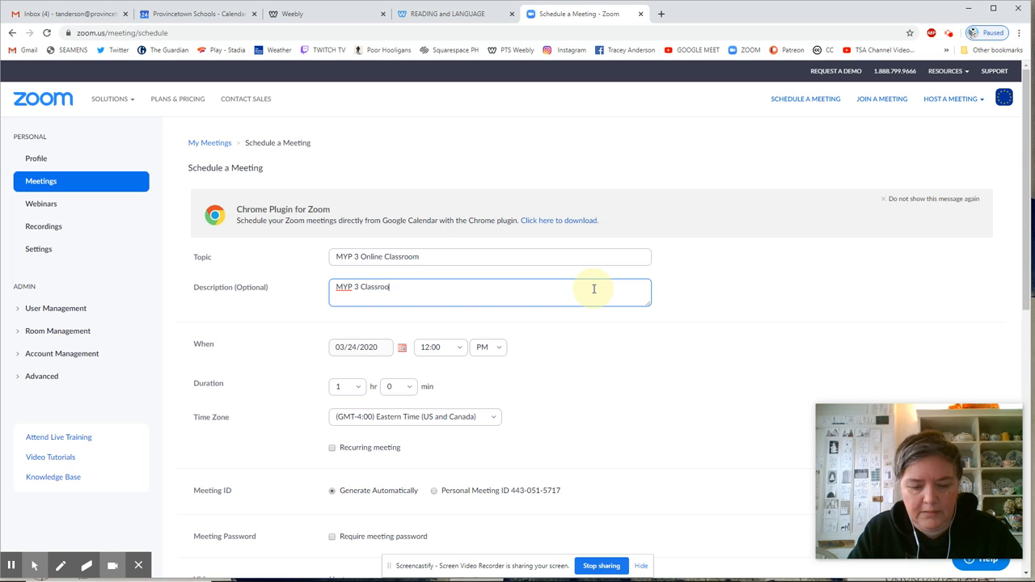
key("BackSpace")
key("BackSpace")
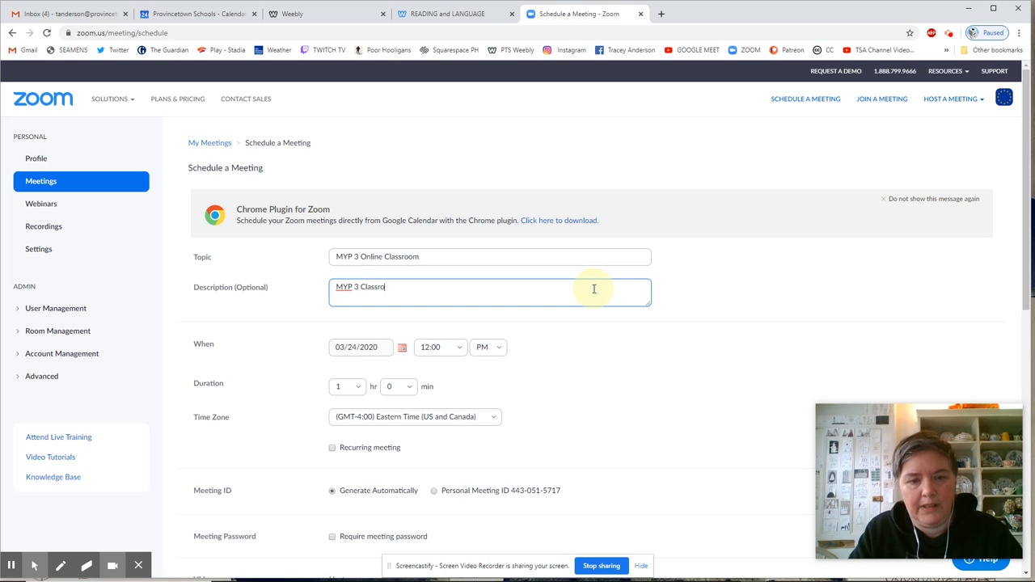
type("Online")
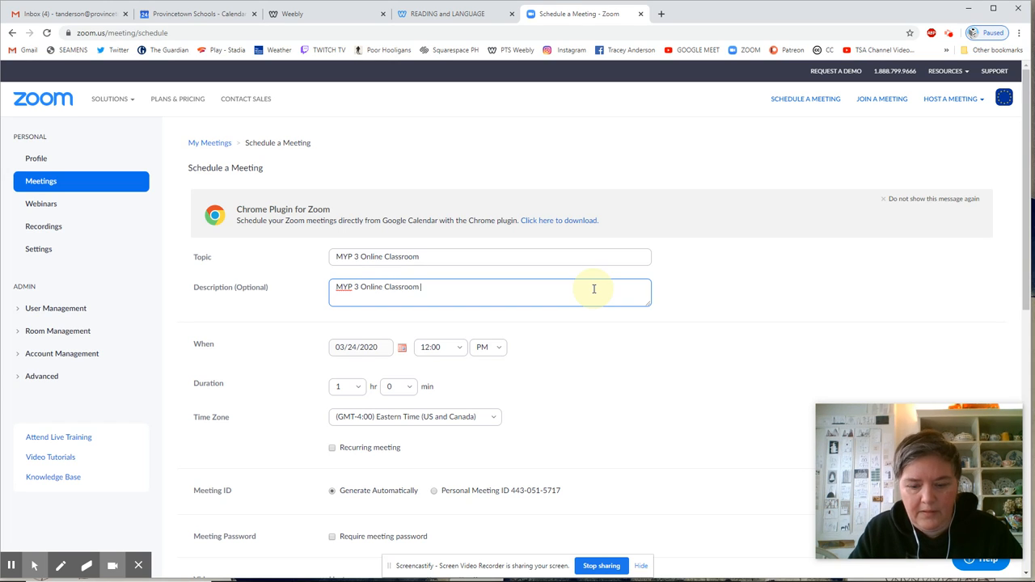
type("ncetown ")
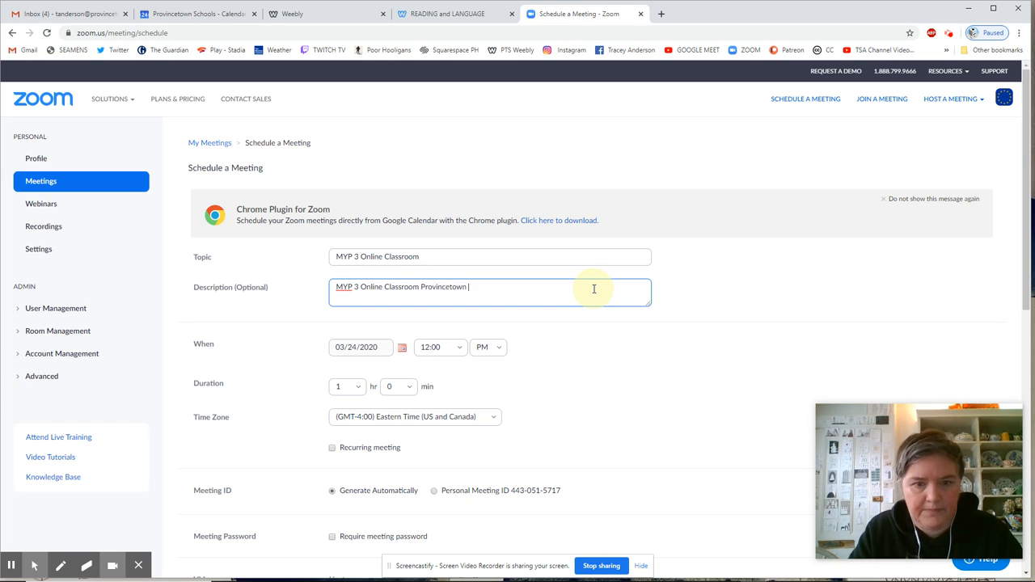
type("Schools")
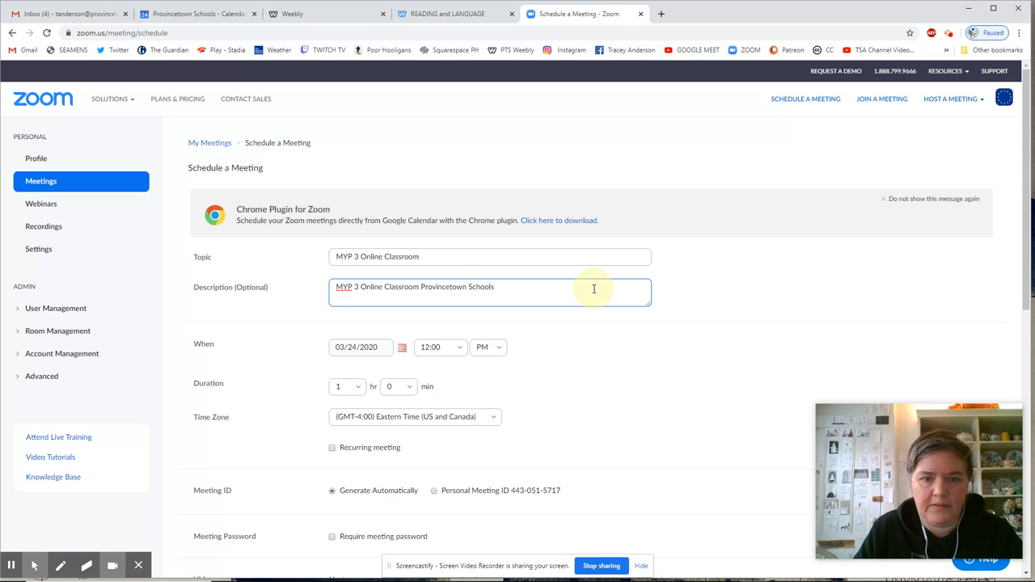
Set the meeting's start to 03/25/2020 at 9:00 AM.
left_click(405, 353)
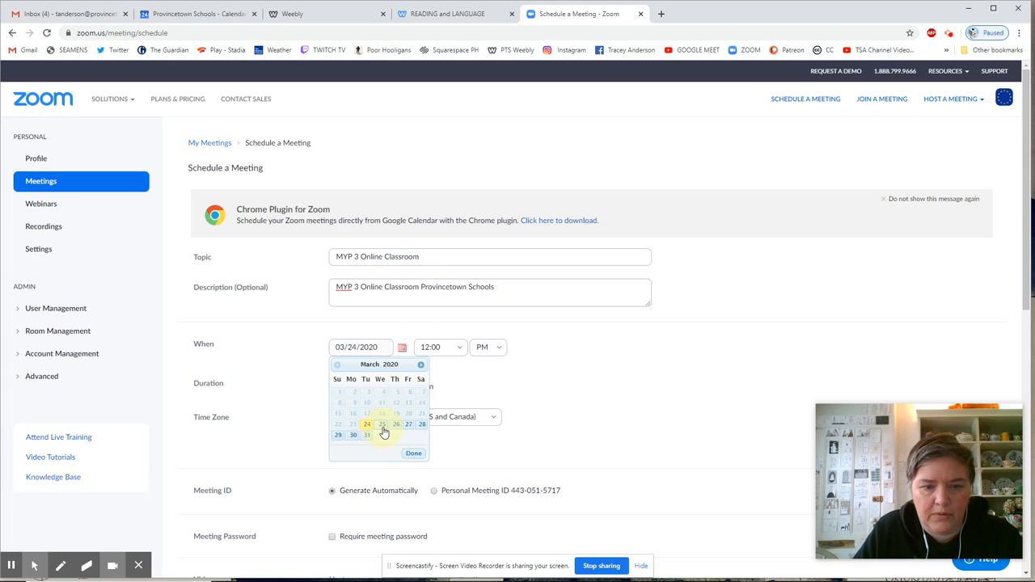
left_click(383, 427)
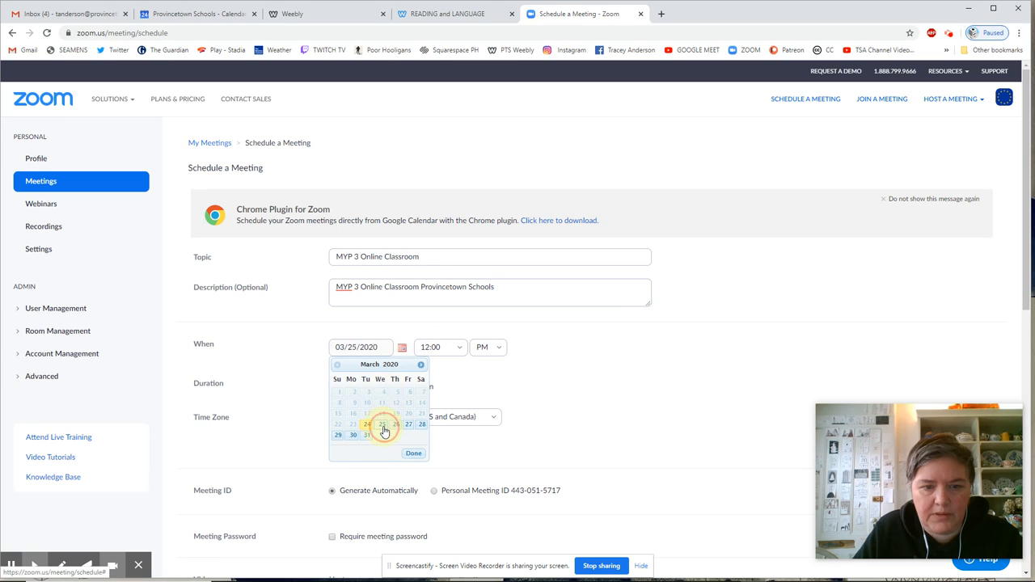
left_click(459, 354)
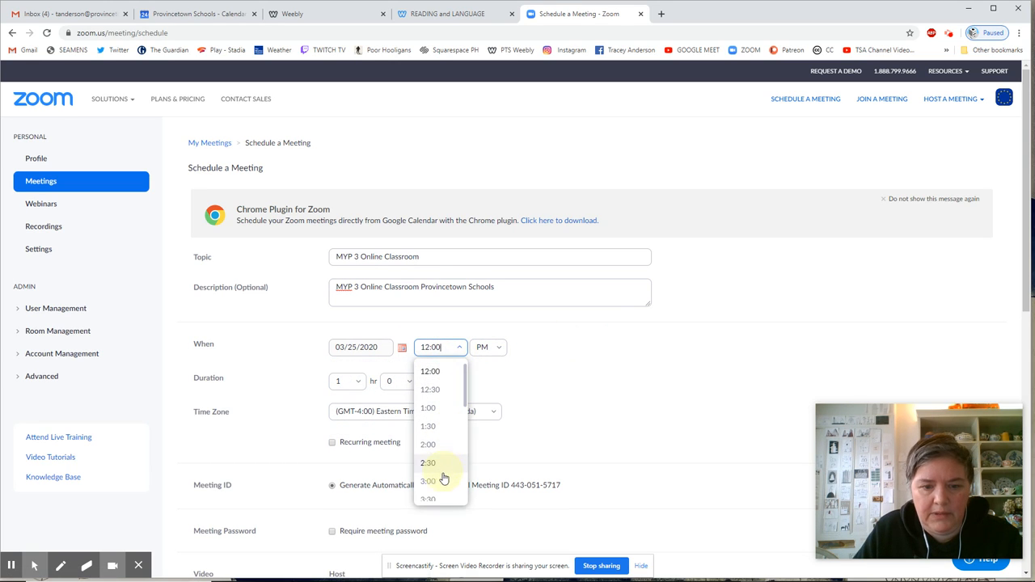
left_click_drag(465, 392, 460, 453)
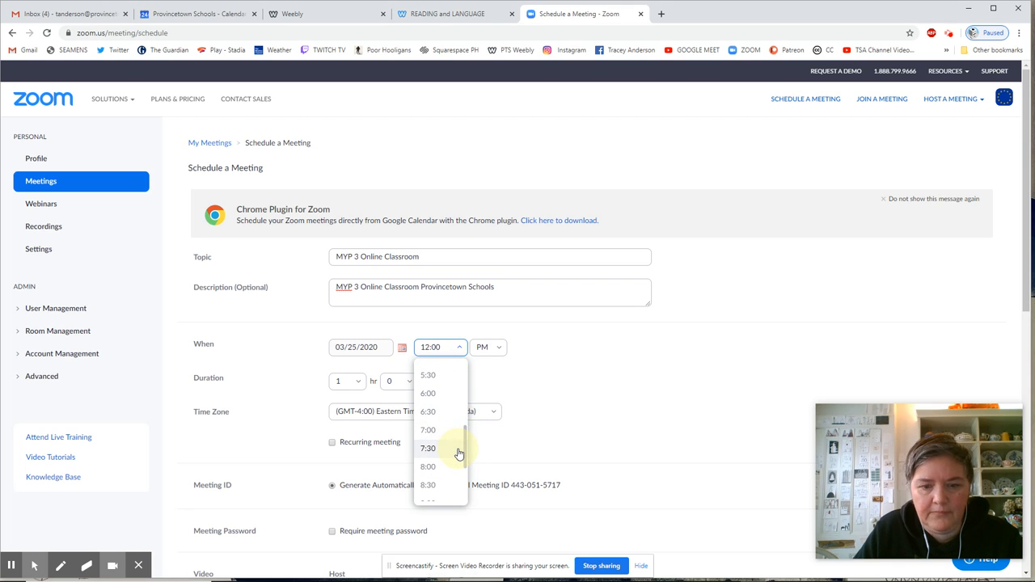
left_click(446, 400)
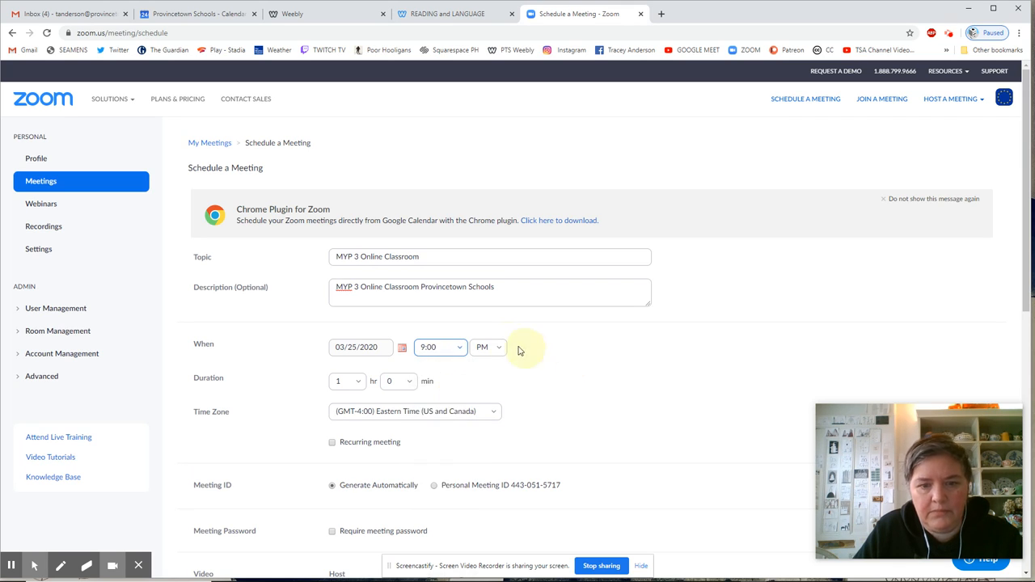
left_click(499, 349)
left_click(490, 369)
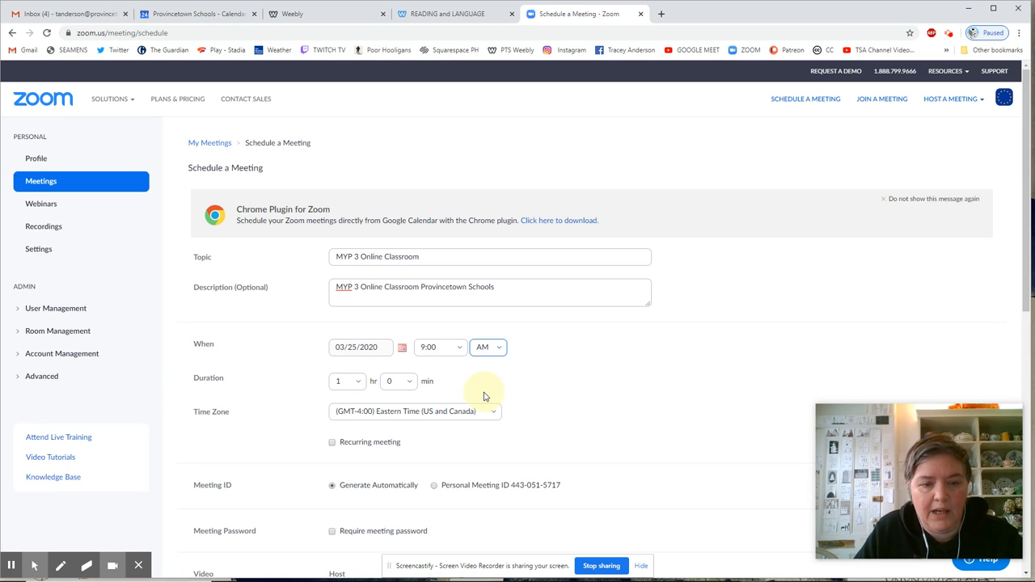
Set the meeting duration to 4 hours and keep the time zone on Eastern Time (US and Canada).
left_click(359, 386)
left_click(346, 481)
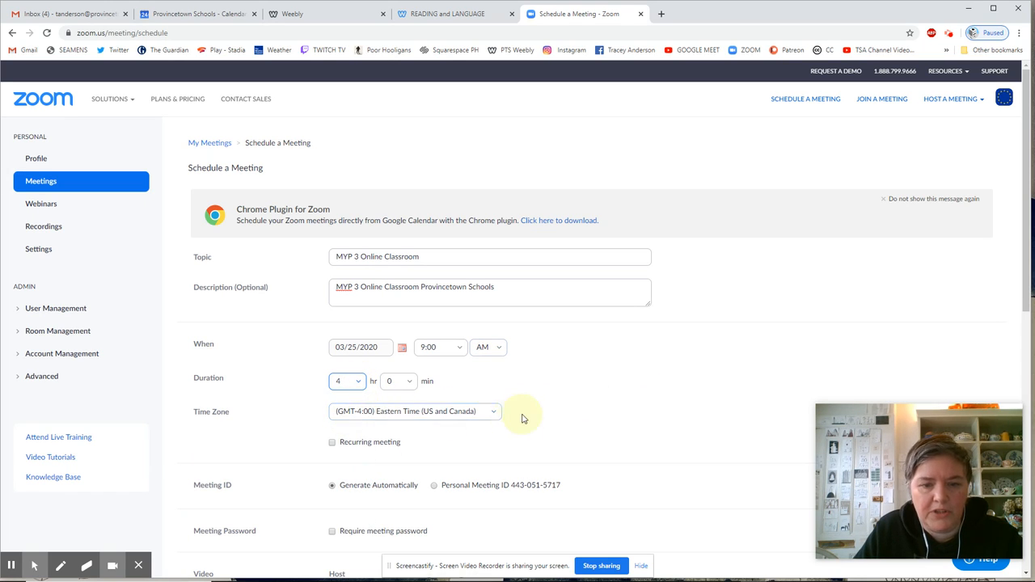
left_click(494, 416)
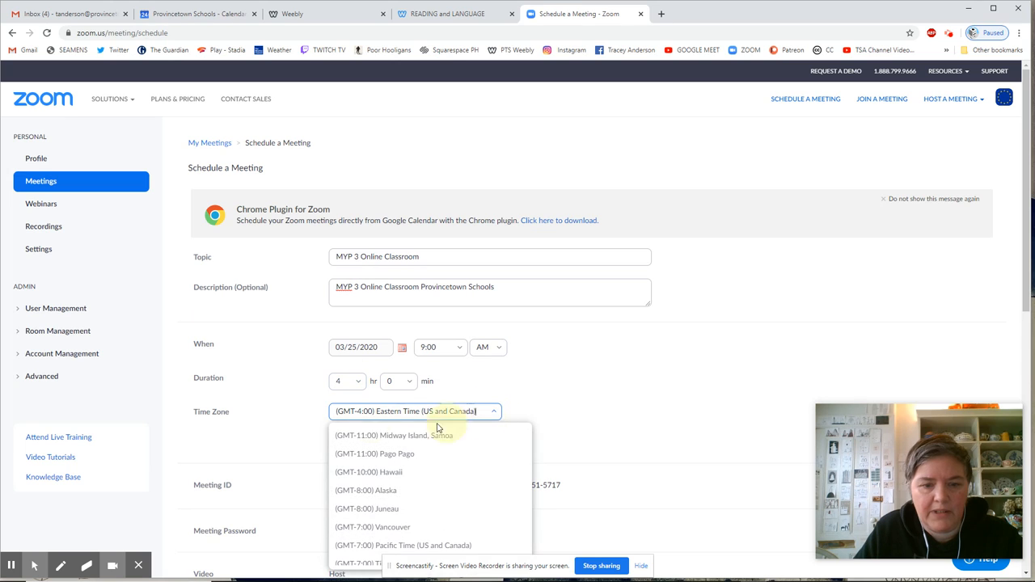
left_click(497, 416)
Make the meeting recurring with daily recurrence, repeating every 1 day.
scroll(453, 396, "down", 1)
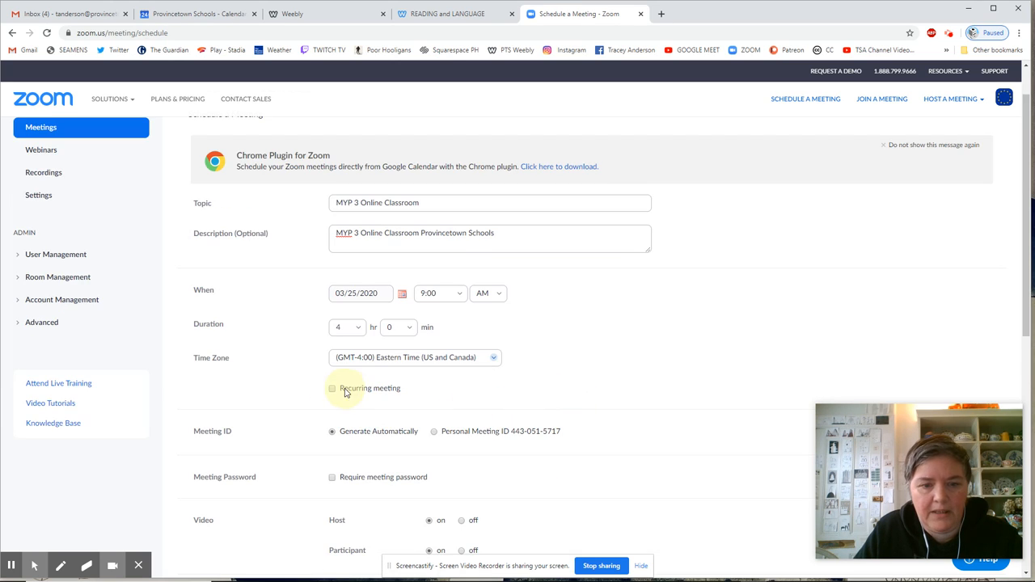
left_click(333, 389)
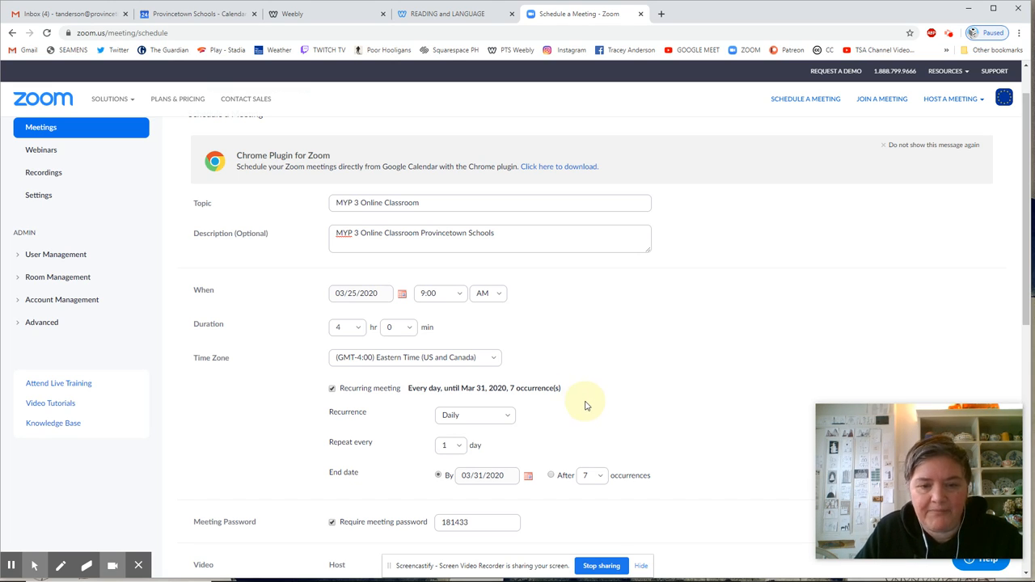
scroll(586, 406, "down", 1)
left_click(508, 365)
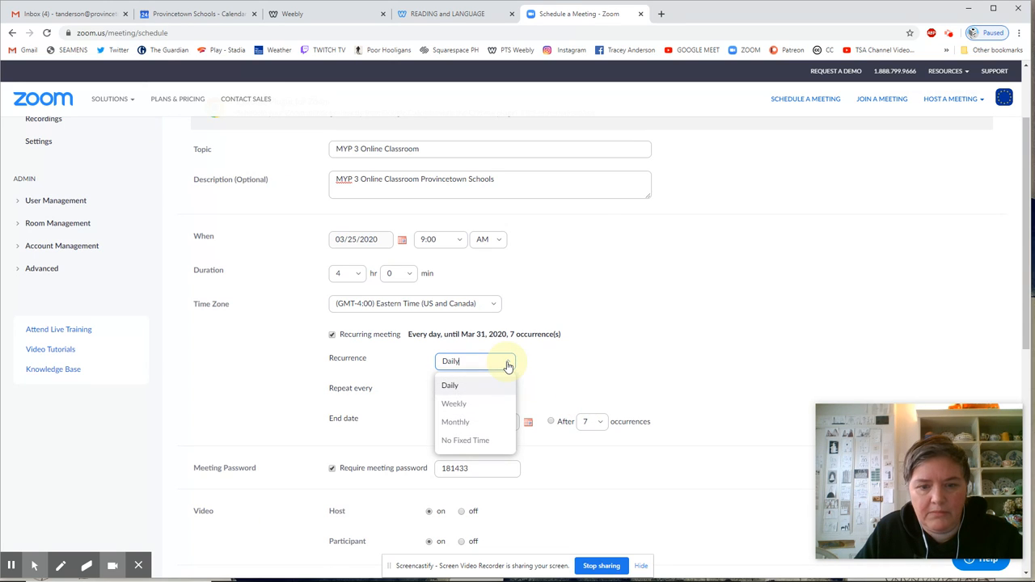
left_click(457, 385)
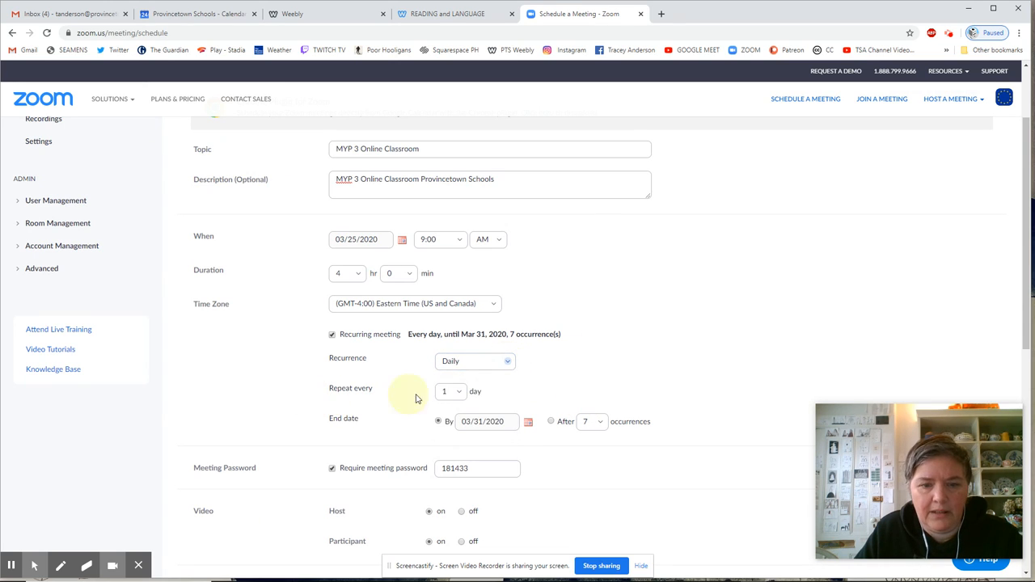
left_click(460, 394)
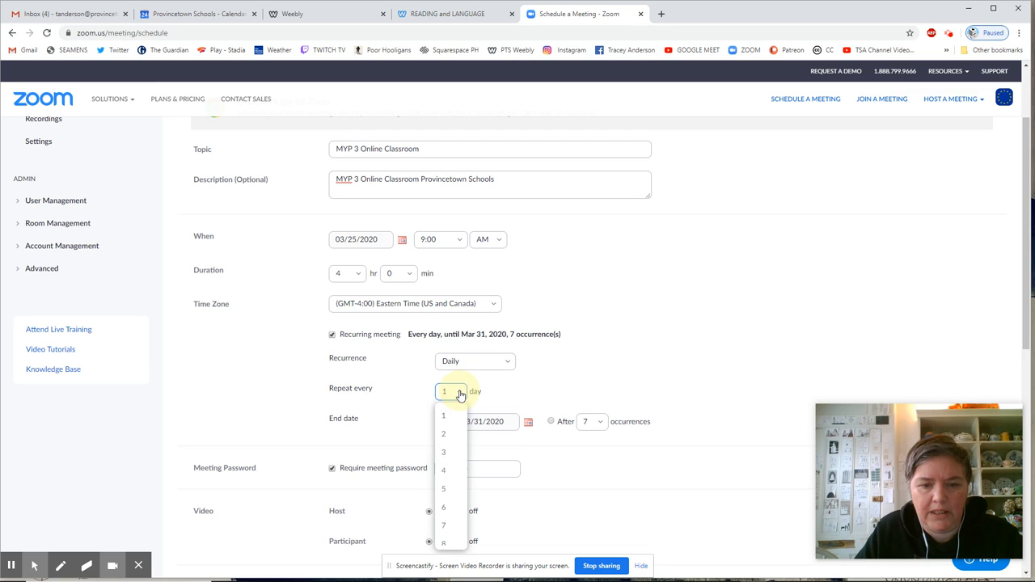
left_click(461, 394)
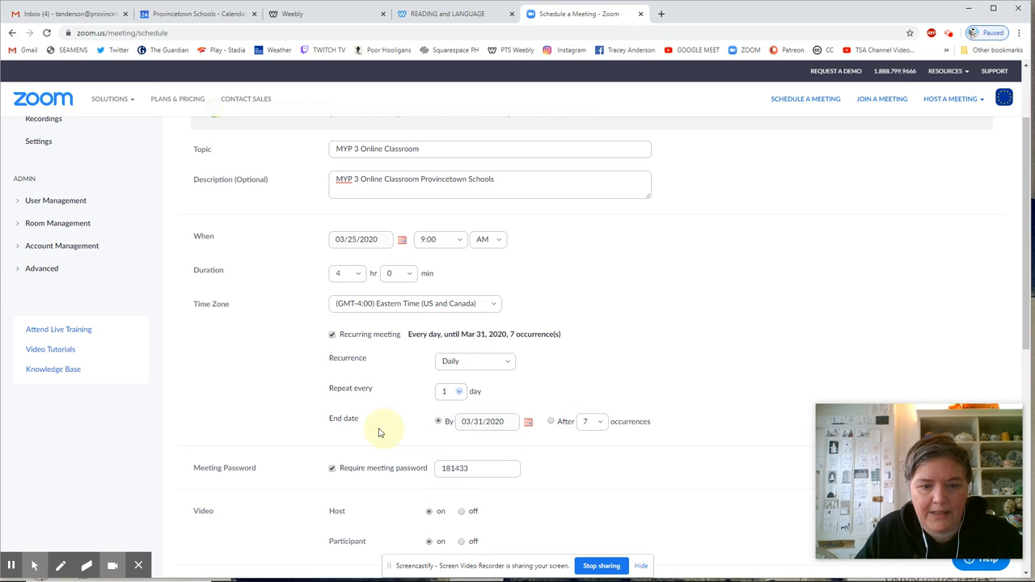
Try 03/27/2020 as the recurrence end date, and end the series after 3 occurrences instead.
left_click(528, 422)
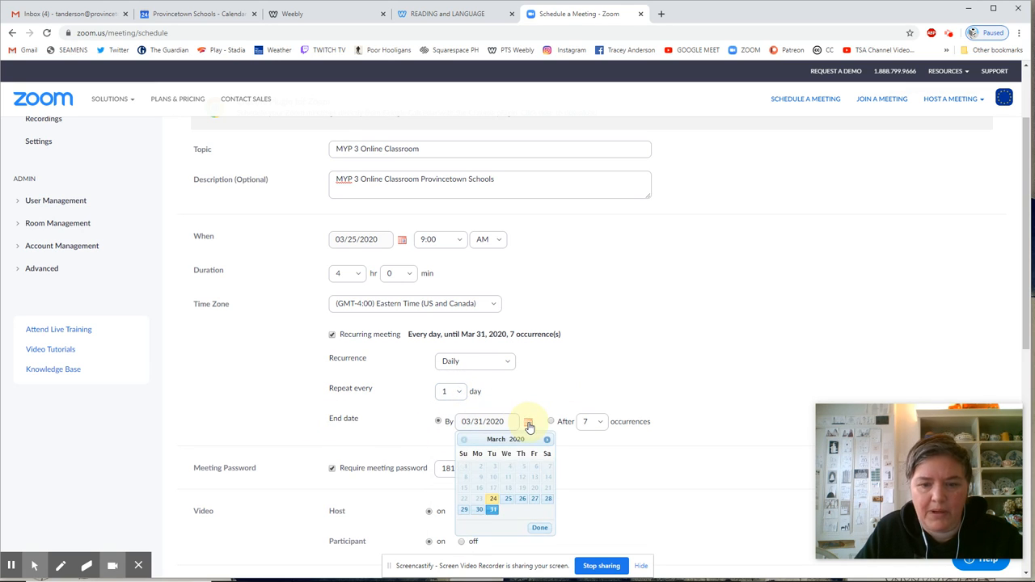
left_click(533, 500)
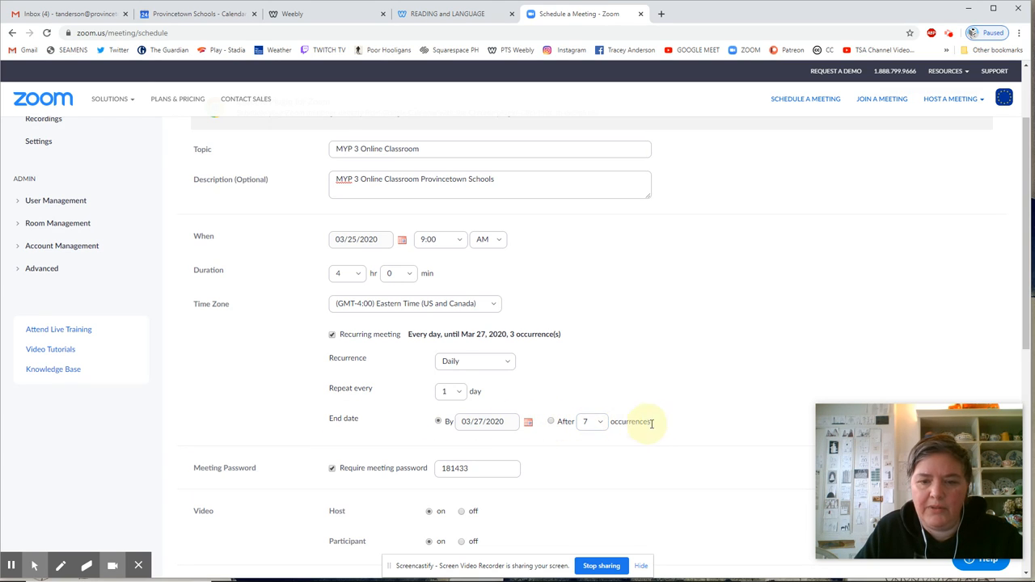
left_click(552, 424)
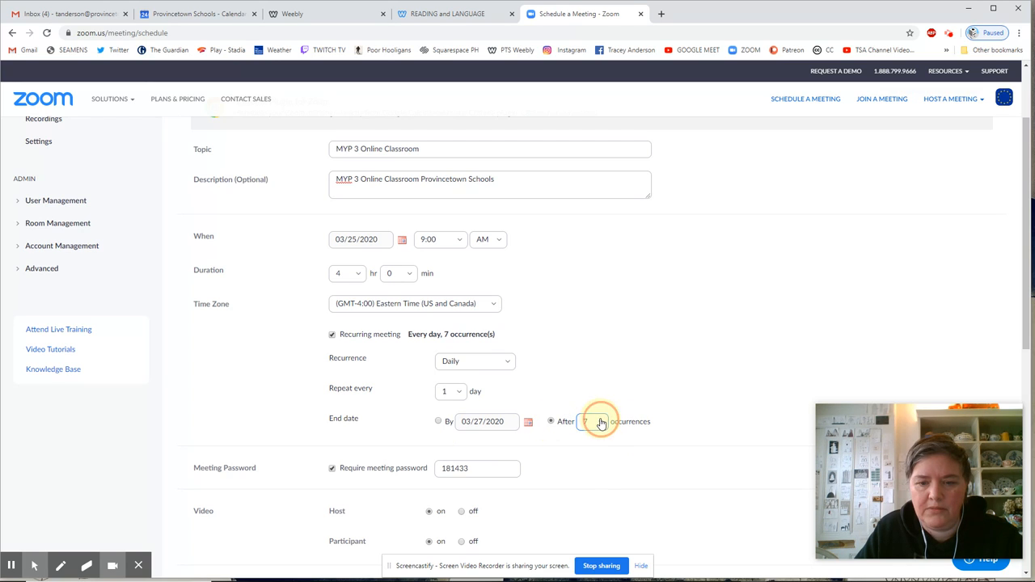
left_click(600, 422)
left_click(594, 316)
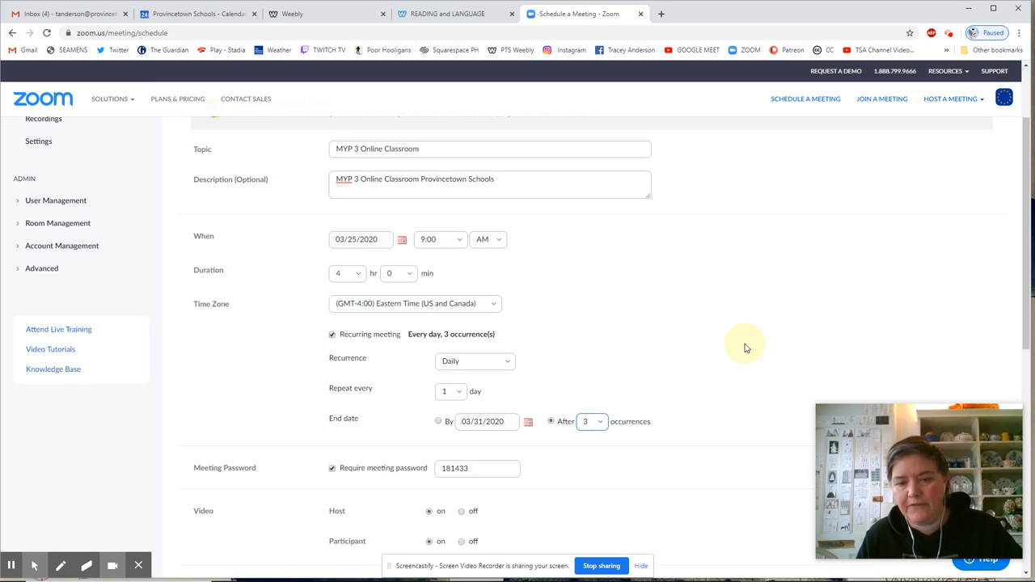
Remove the meeting password requirement, leave the video, audio and meeting options as they are, and save the meeting.
left_click(333, 471)
scroll(700, 346, "down", 2)
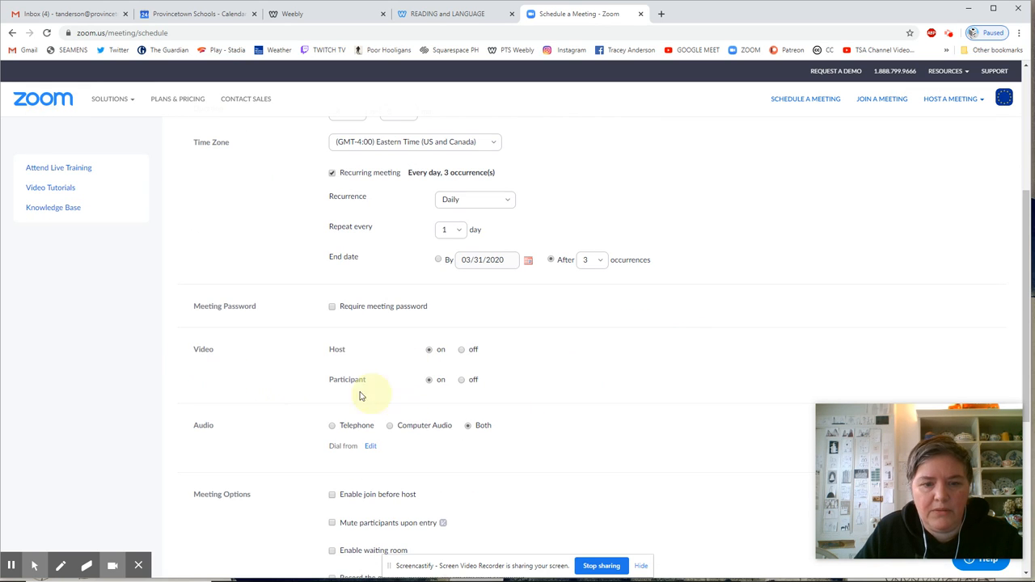
scroll(652, 389, "down", 1)
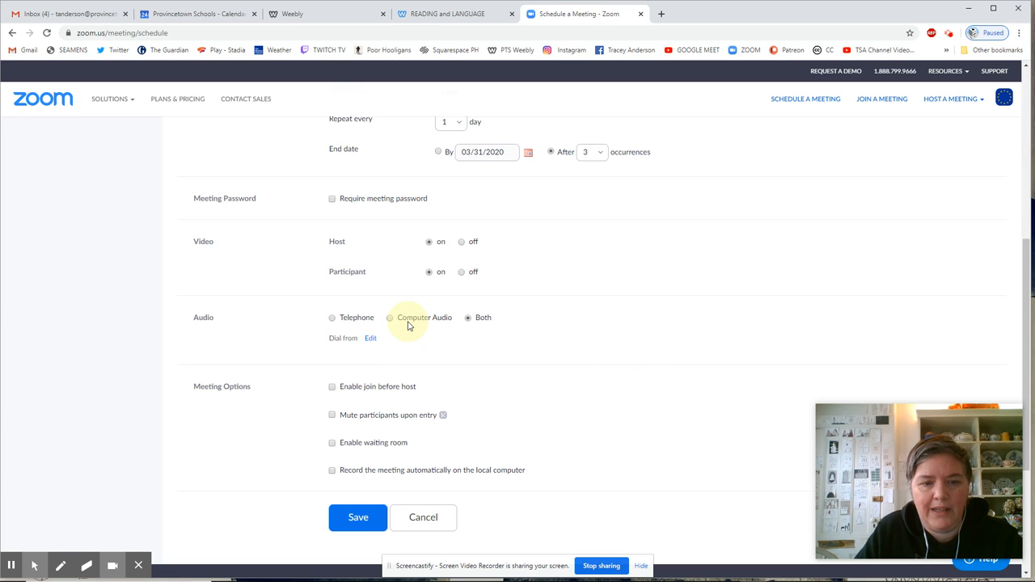
scroll(642, 321, "down", 1)
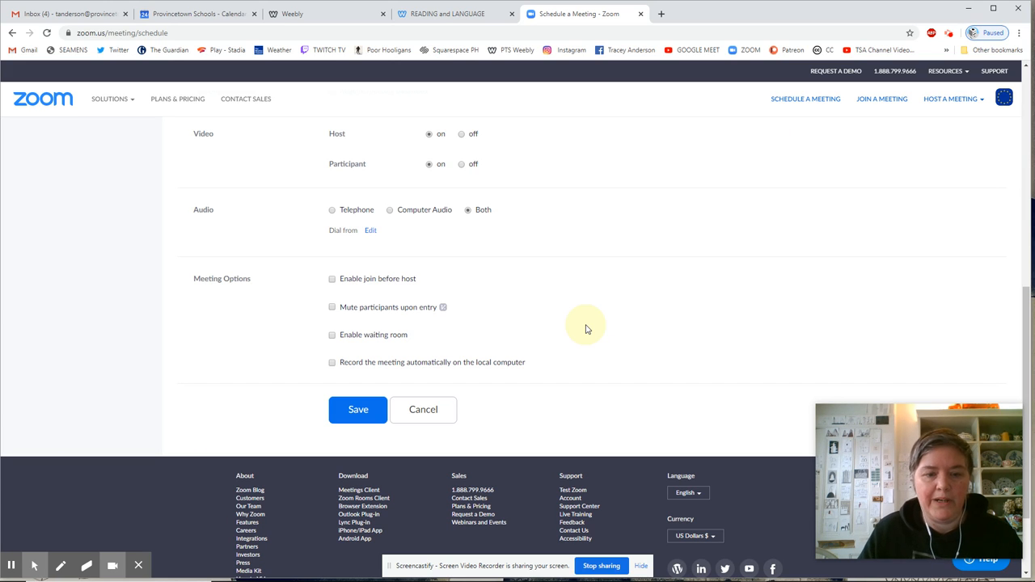
left_click(356, 413)
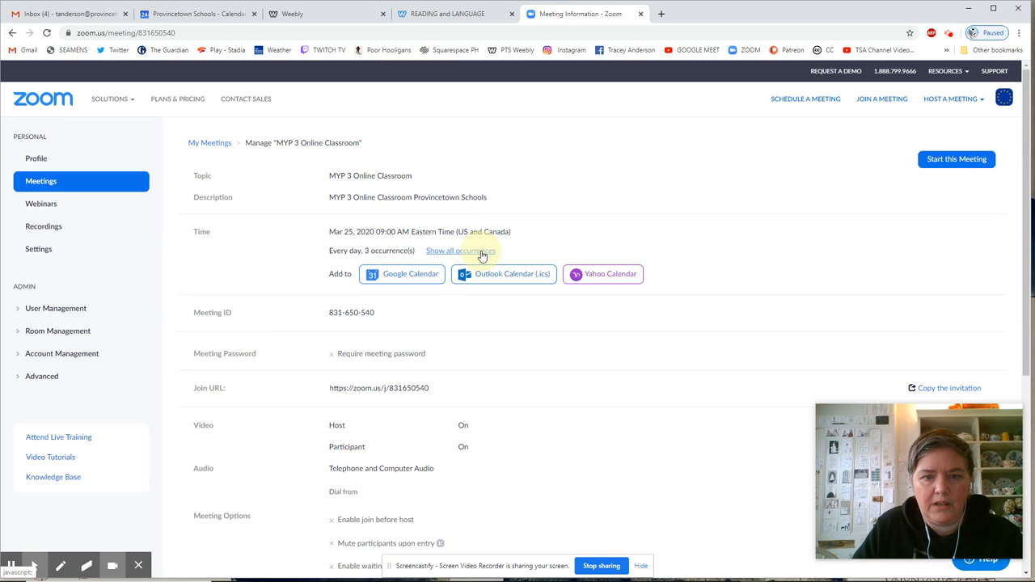
Add the meeting to Google Calendar with the school account, allowing Zoom access, and save the calendar event.
left_click(410, 278)
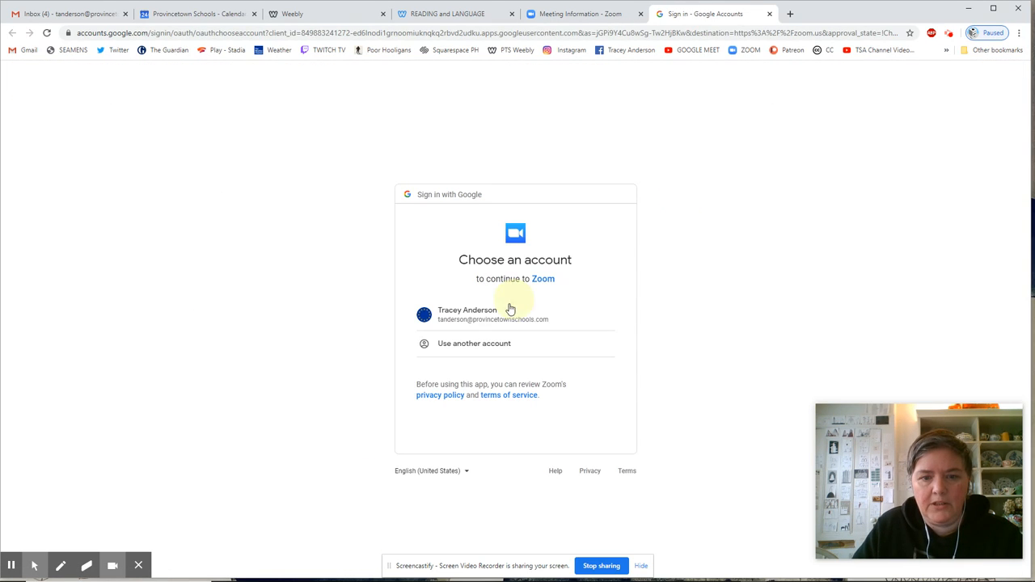
left_click(491, 319)
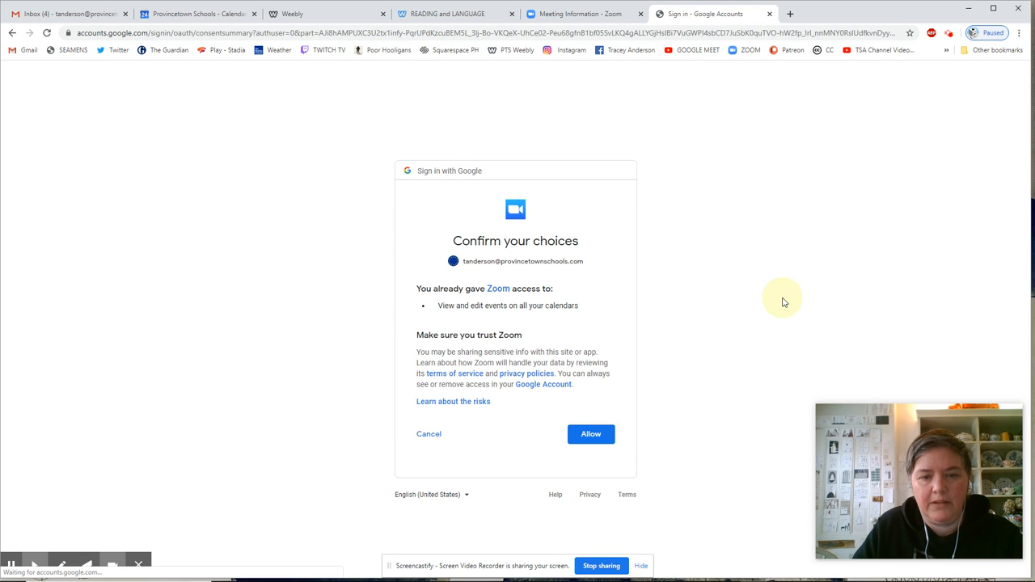
left_click(594, 432)
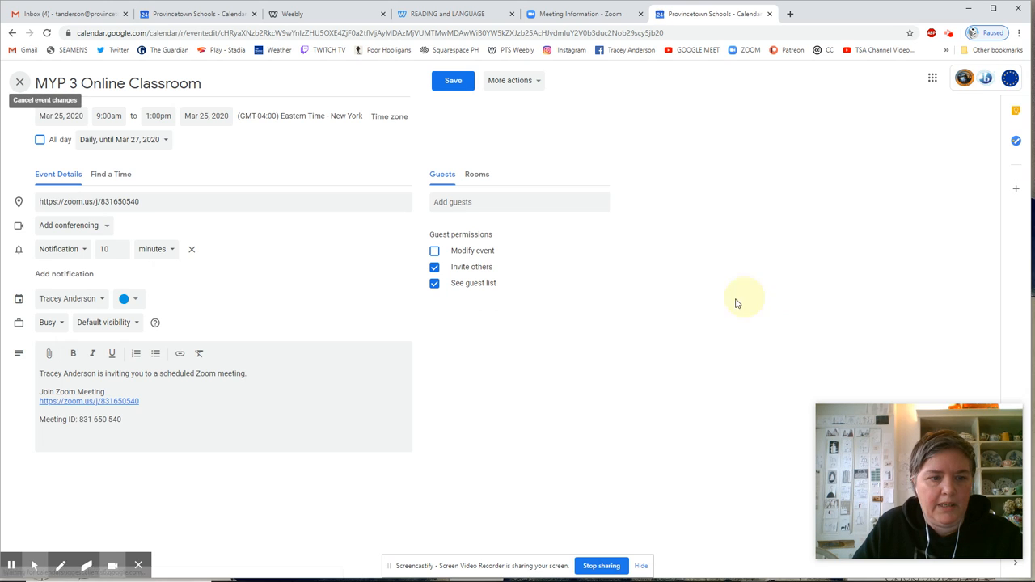
left_click(453, 85)
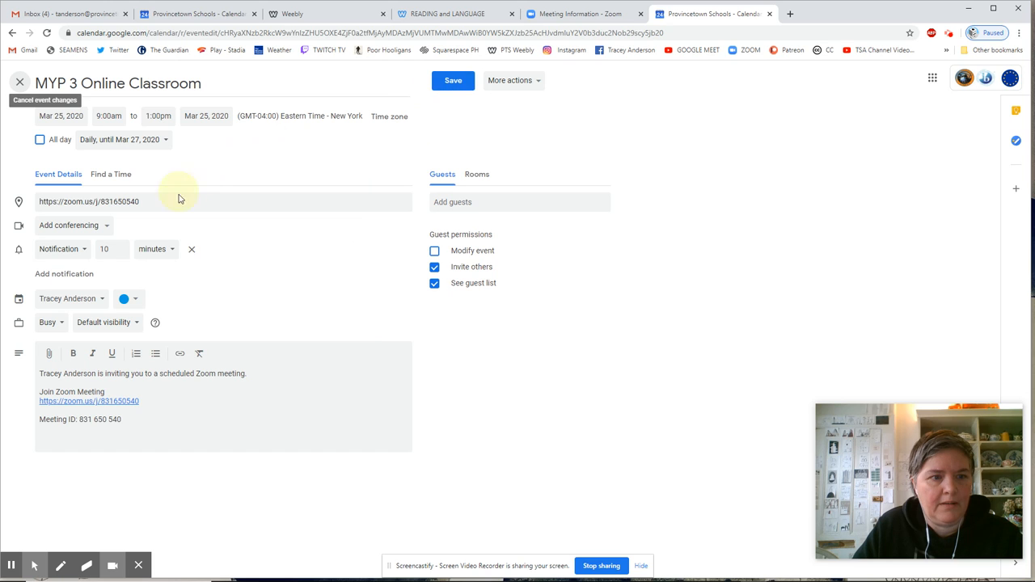
left_click(449, 84)
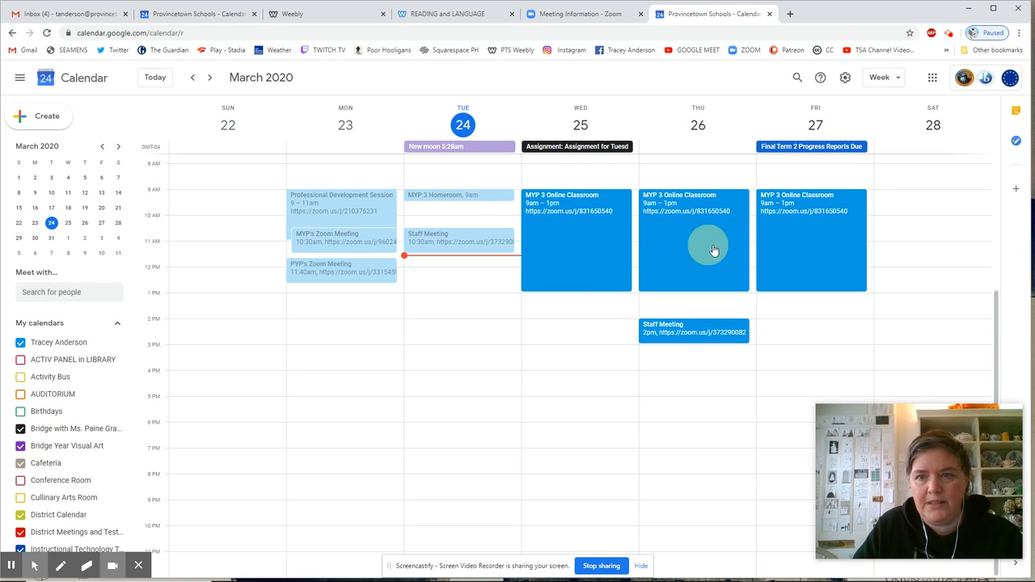
Check the following week's calendar, the details of Wednesday's MYP 3 Online Classroom event, and its meeting link.
left_click(211, 79)
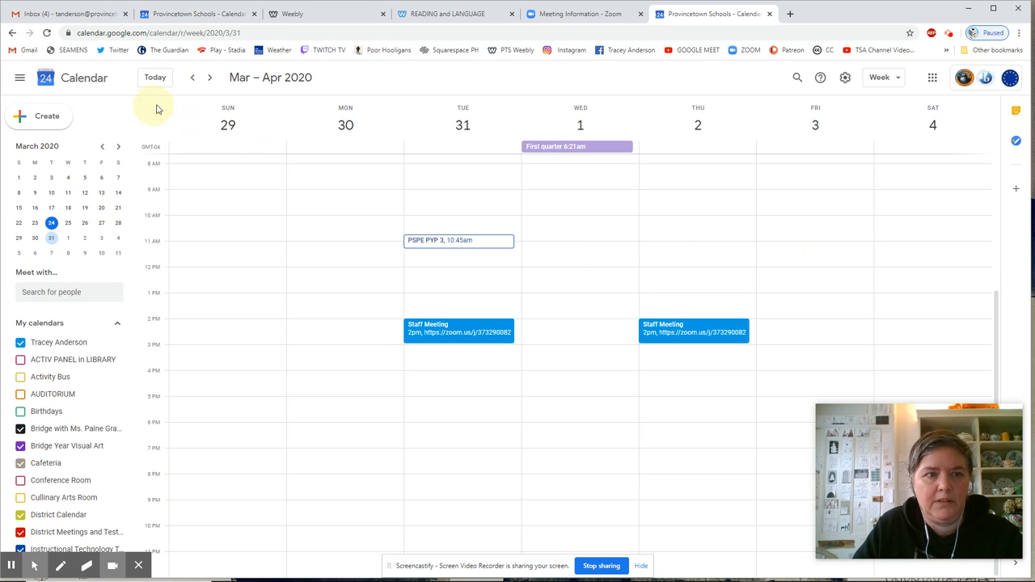
left_click(193, 78)
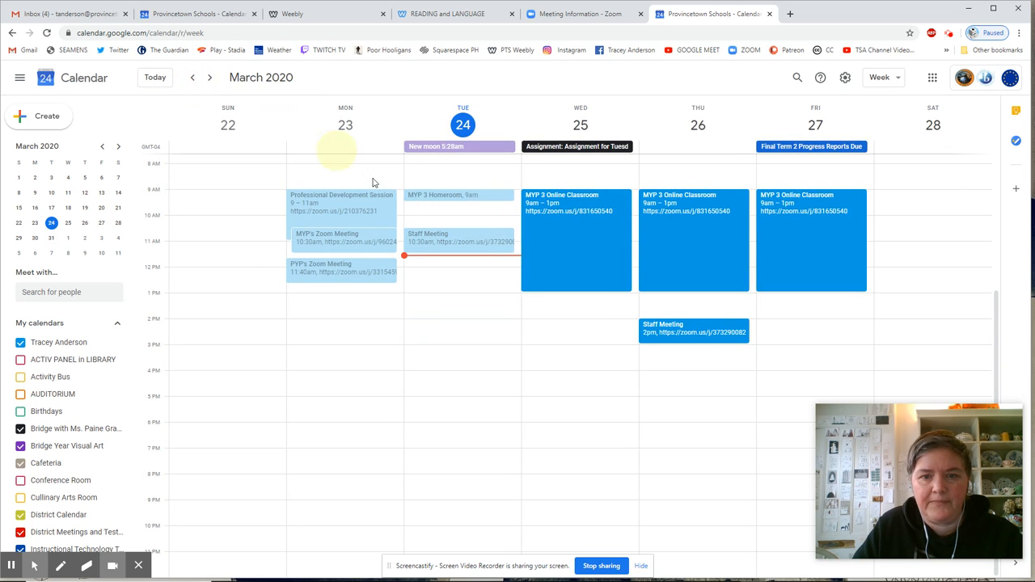
left_click(572, 235)
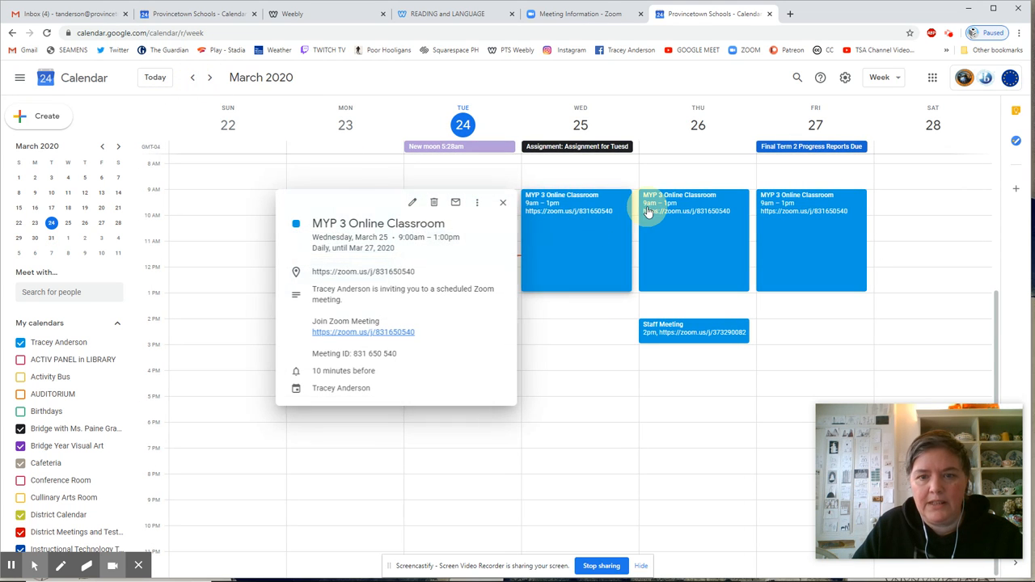
left_click(411, 275)
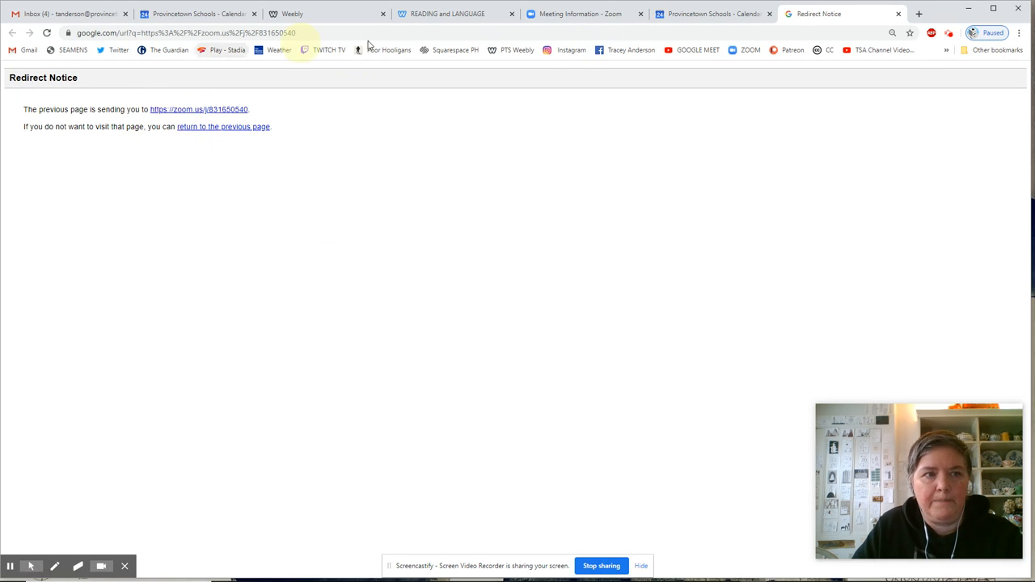
left_click(899, 14)
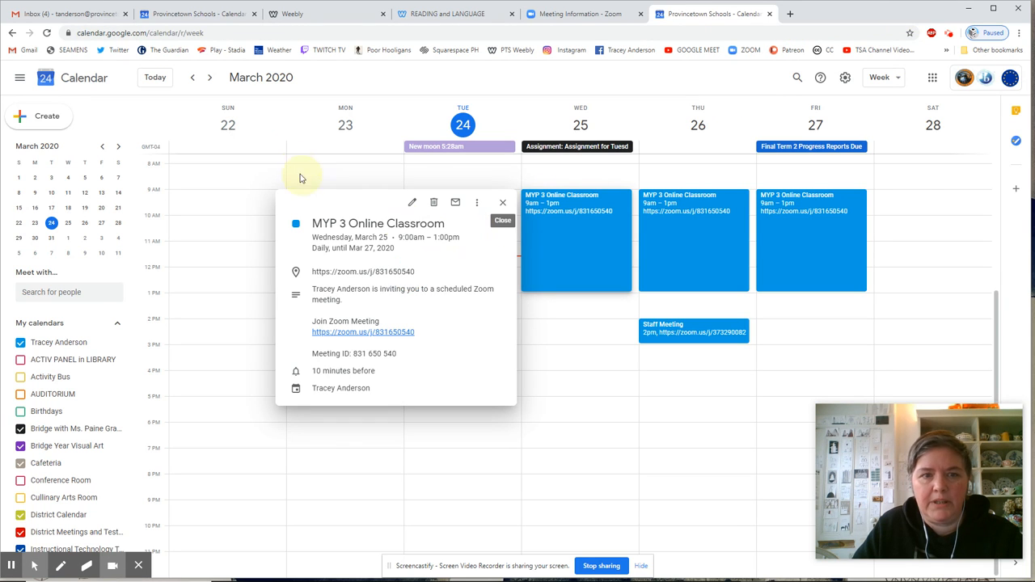
Return to the Zoom meeting information page and select the whole Join URL of the MYP 3 Online Classroom meeting.
left_click(607, 17)
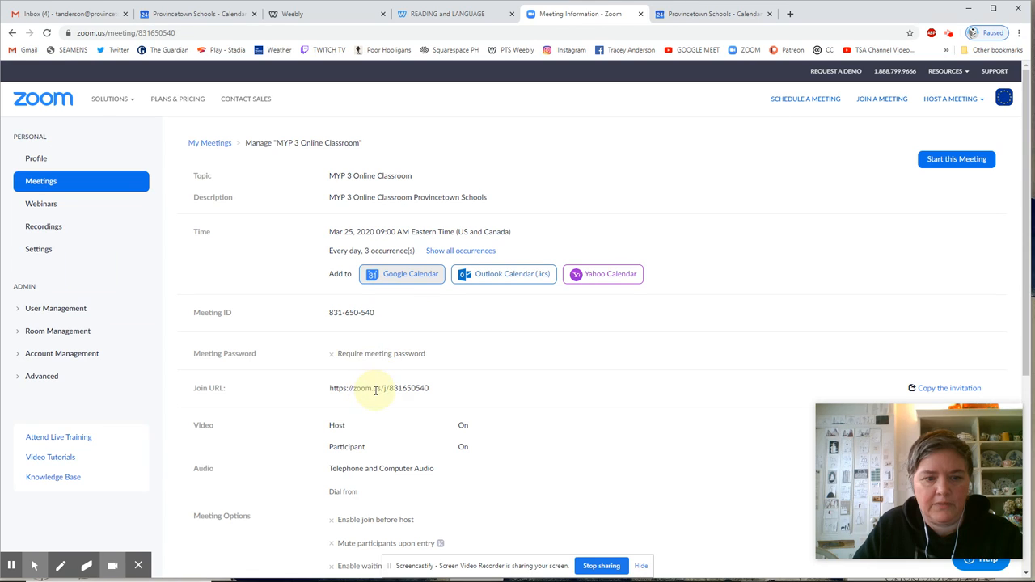
mouse_move(441, 391)
left_mouse_down()
mouse_move(334, 395)
mouse_move(441, 390)
mouse_move(429, 391)
left_mouse_up()
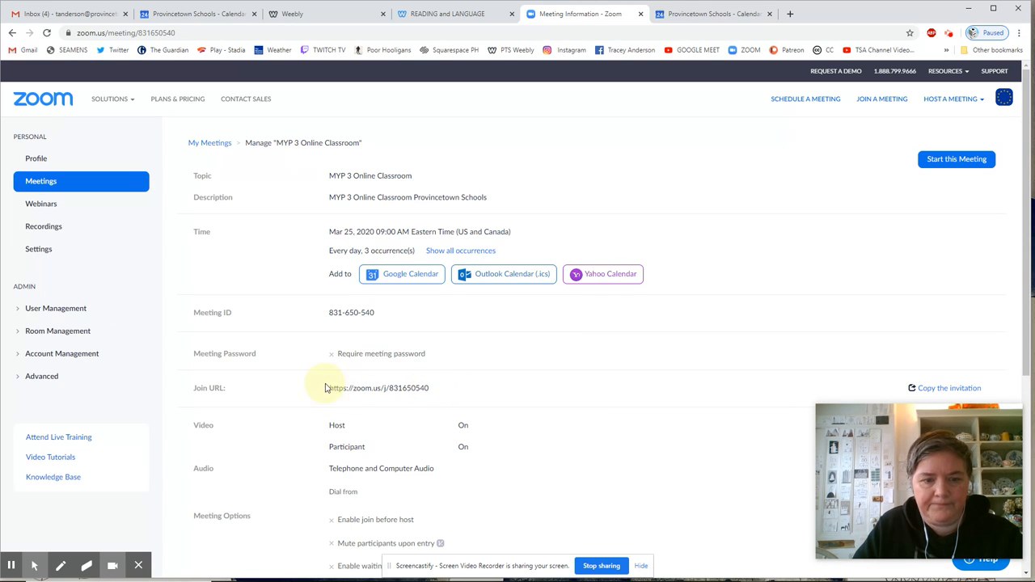
left_click_drag(331, 389, 427, 384)
triple_click(428, 388)
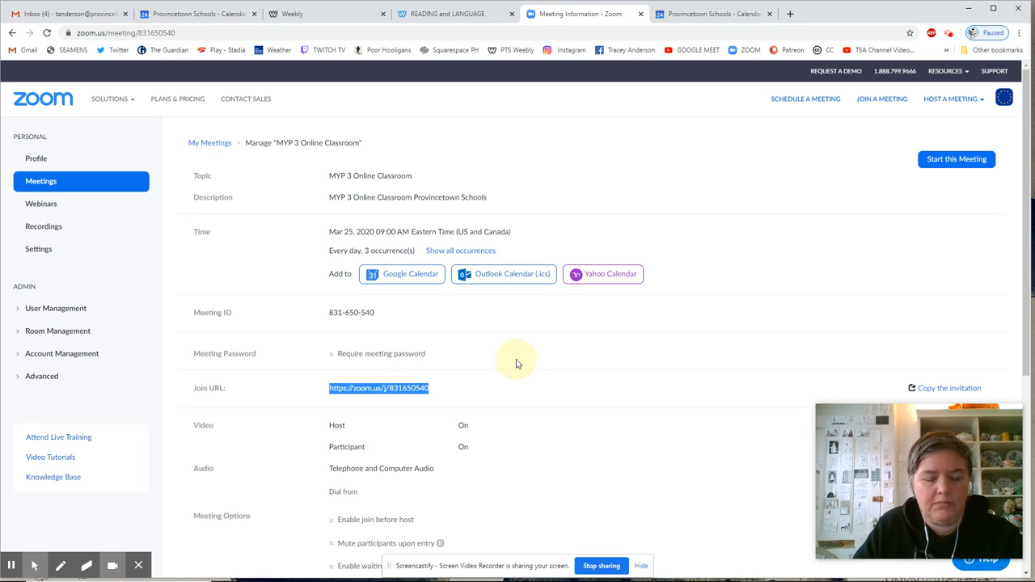
scroll(519, 364, "down", 1)
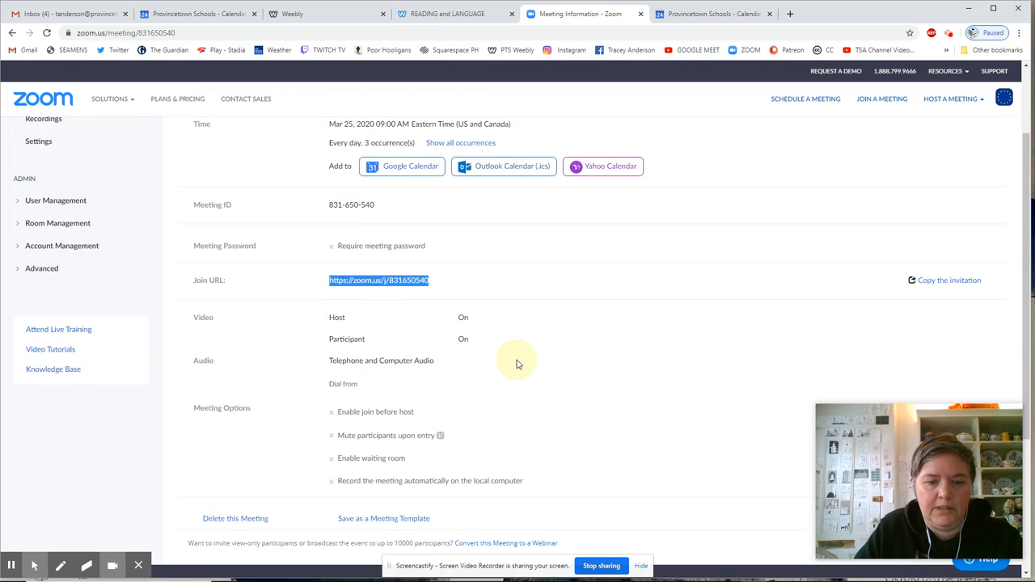
scroll(518, 364, "up", 2)
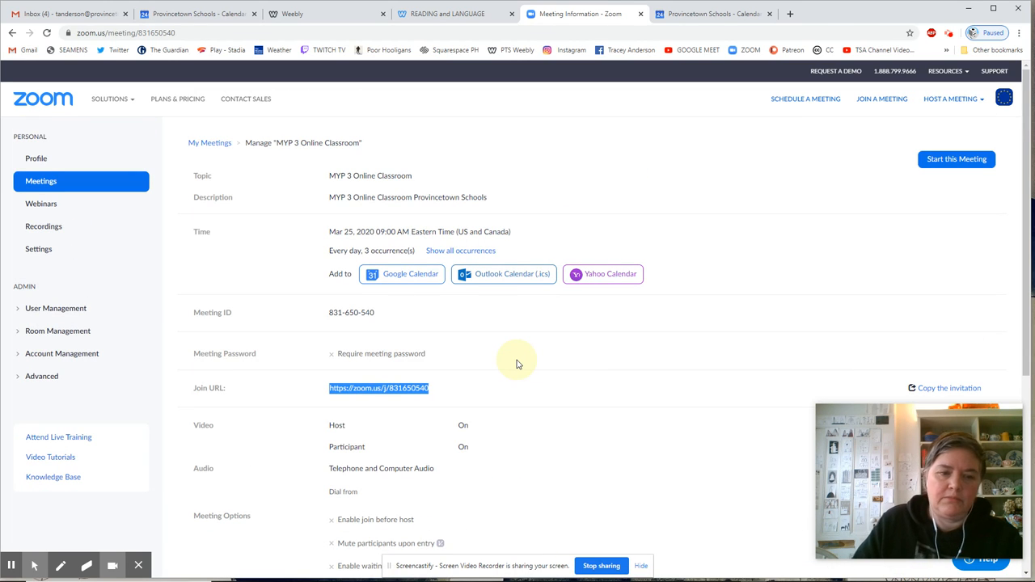